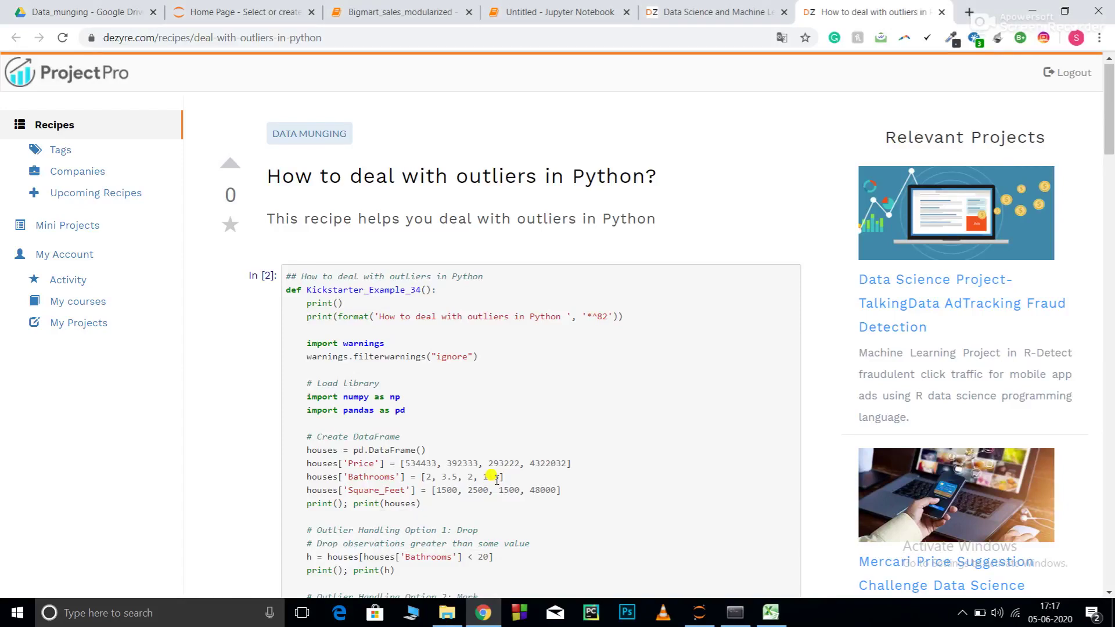
pyautogui.scroll(-3, 491, 476)
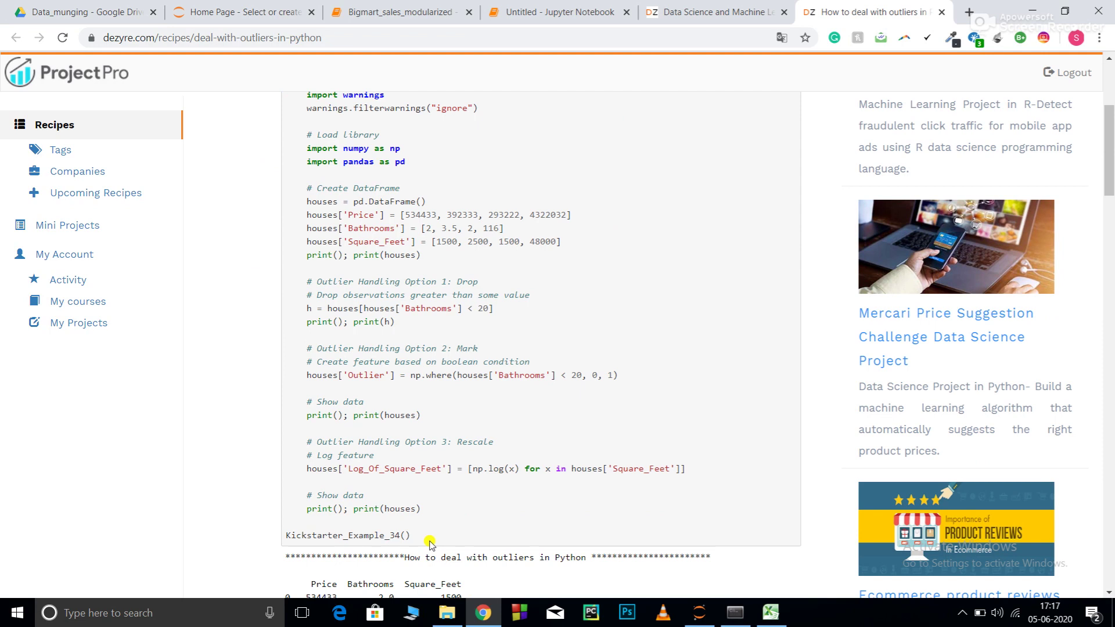
pyautogui.scroll(3, 593, 286)
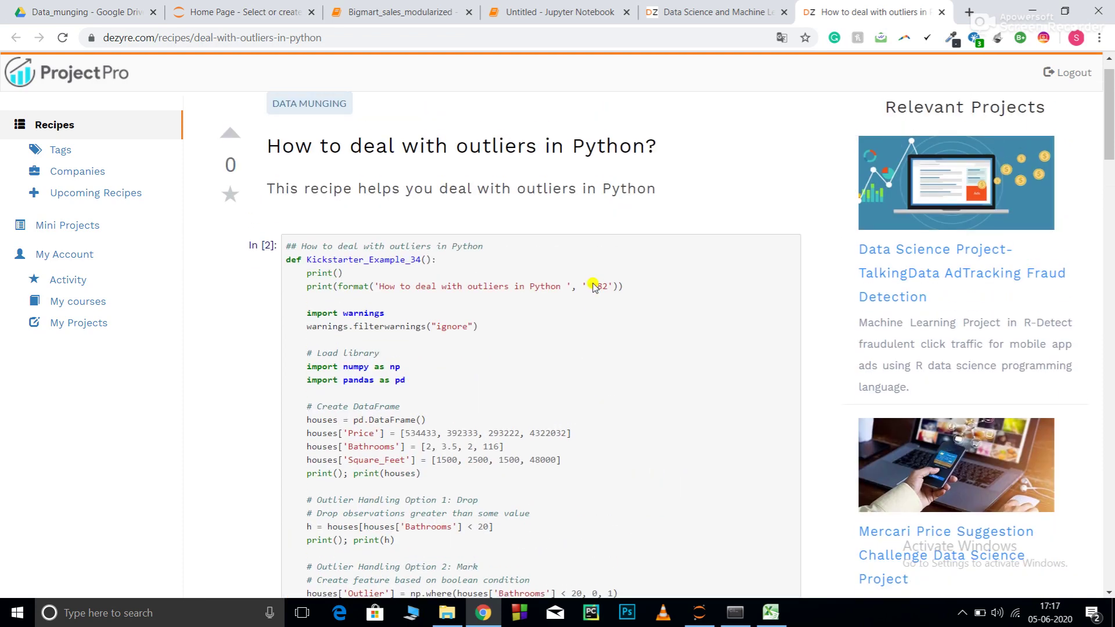
# In the Untitled notebook, run Kernel > Restart & Clear Output and confirm clearing all outputs.
pyautogui.click(558, 11)
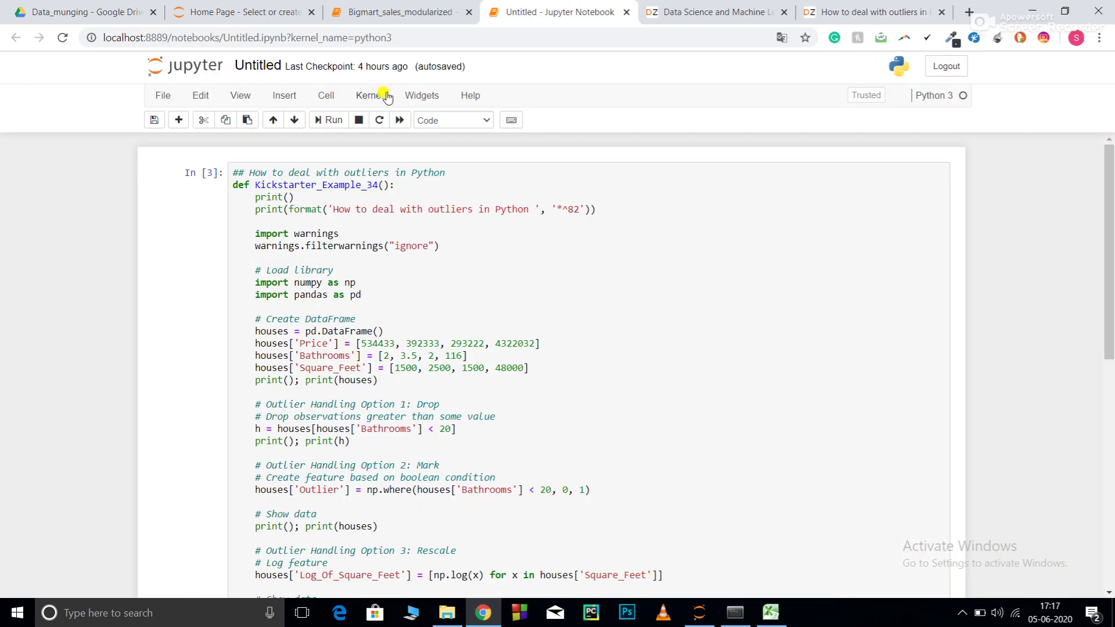
pyautogui.click(370, 95)
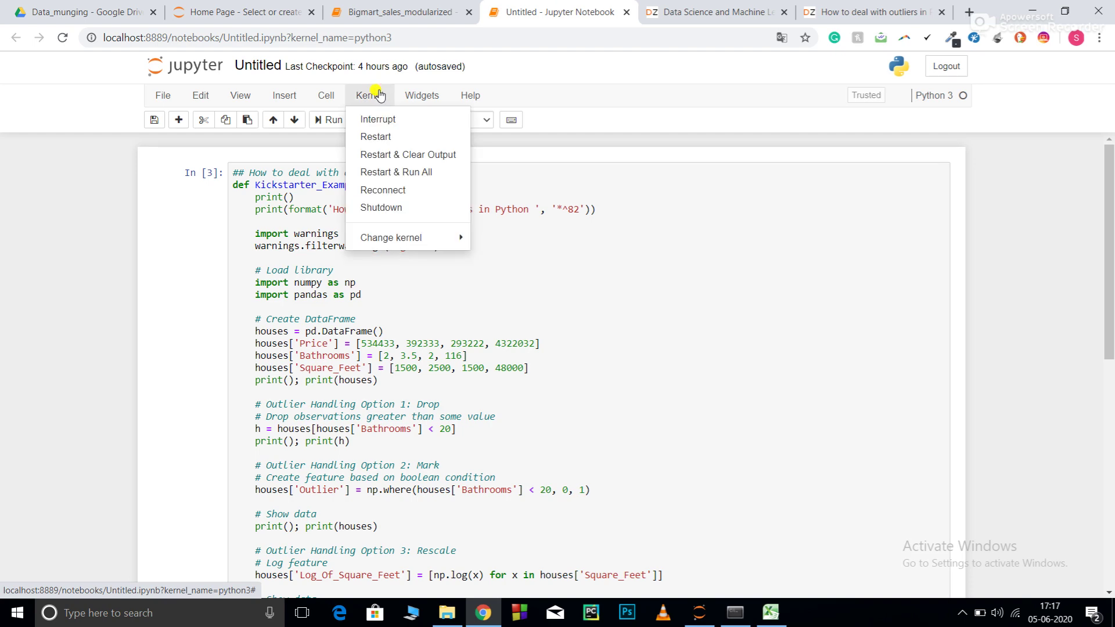
pyautogui.click(416, 154)
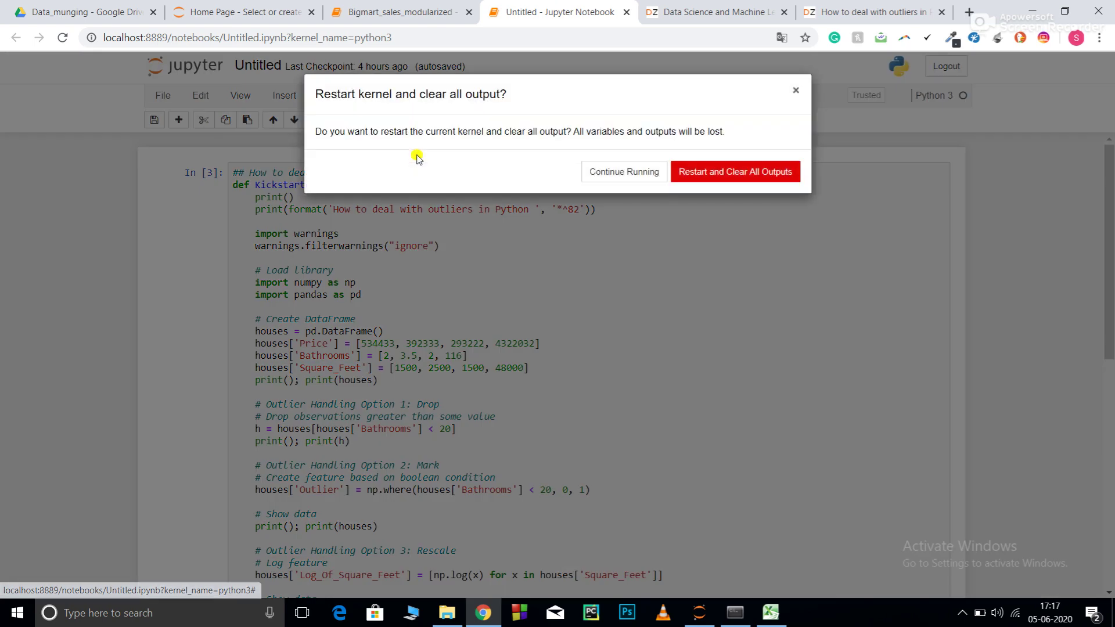
pyautogui.click(748, 171)
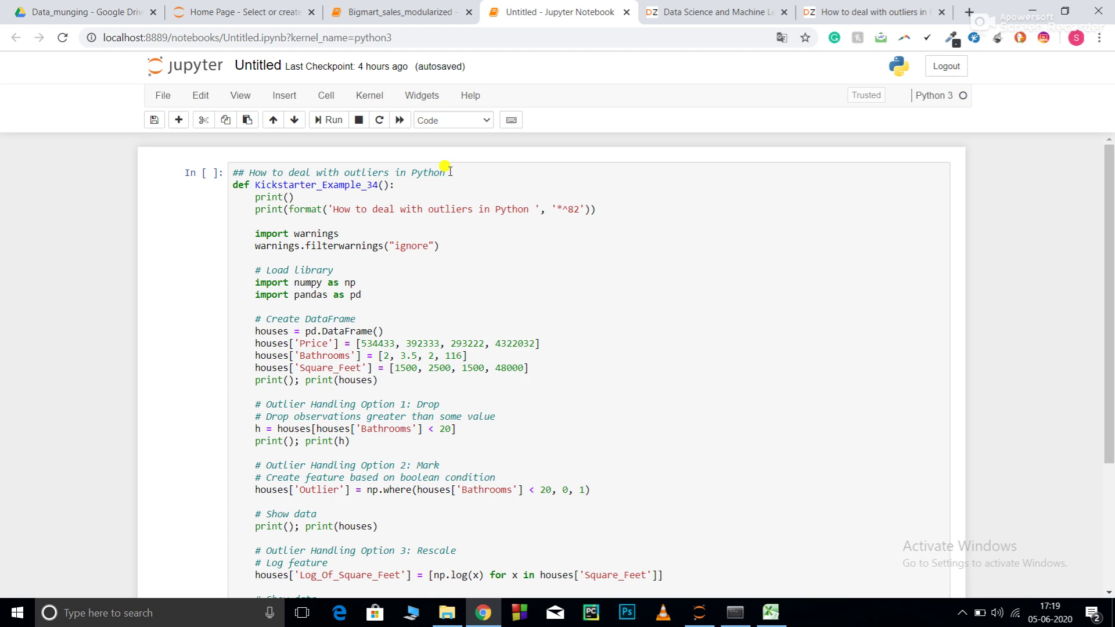
pyautogui.scroll(-1, 497, 273)
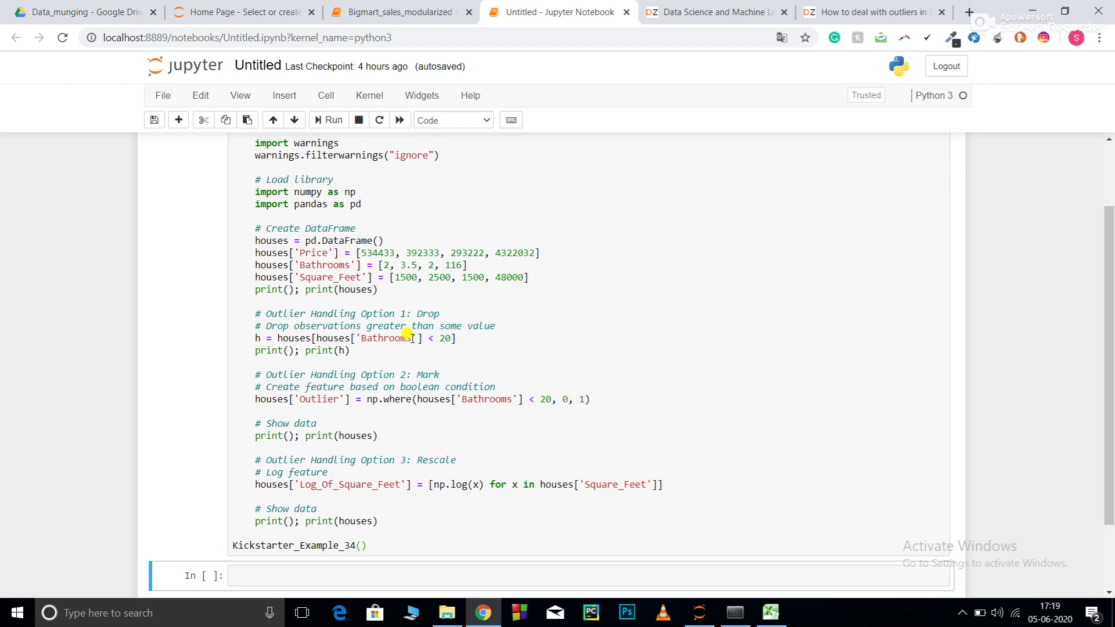
pyautogui.scroll(1, 407, 337)
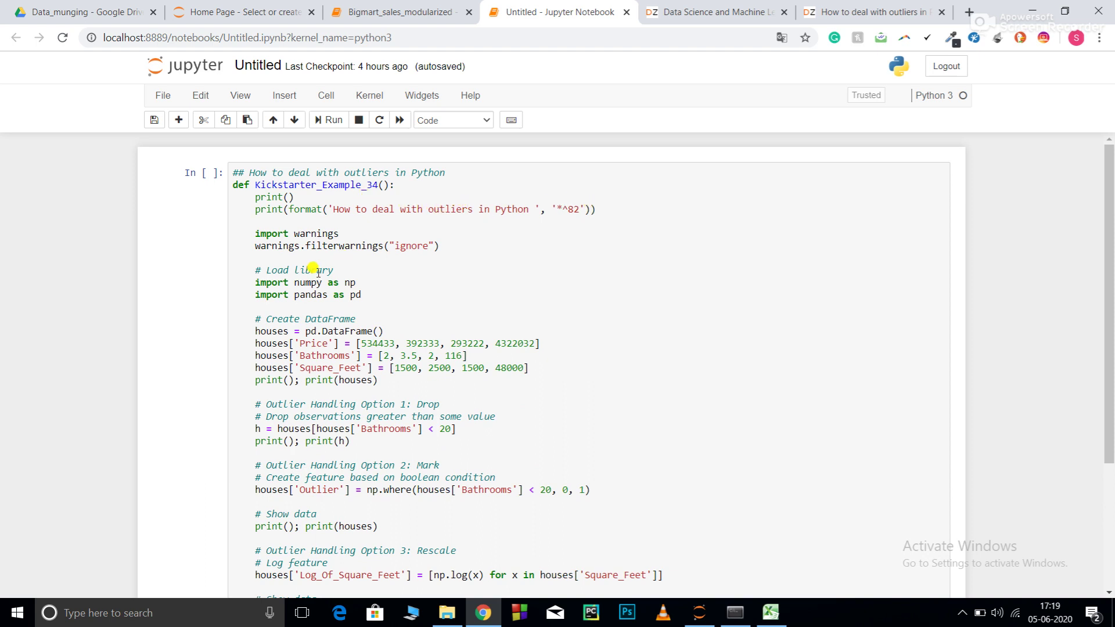
pyautogui.click(413, 245)
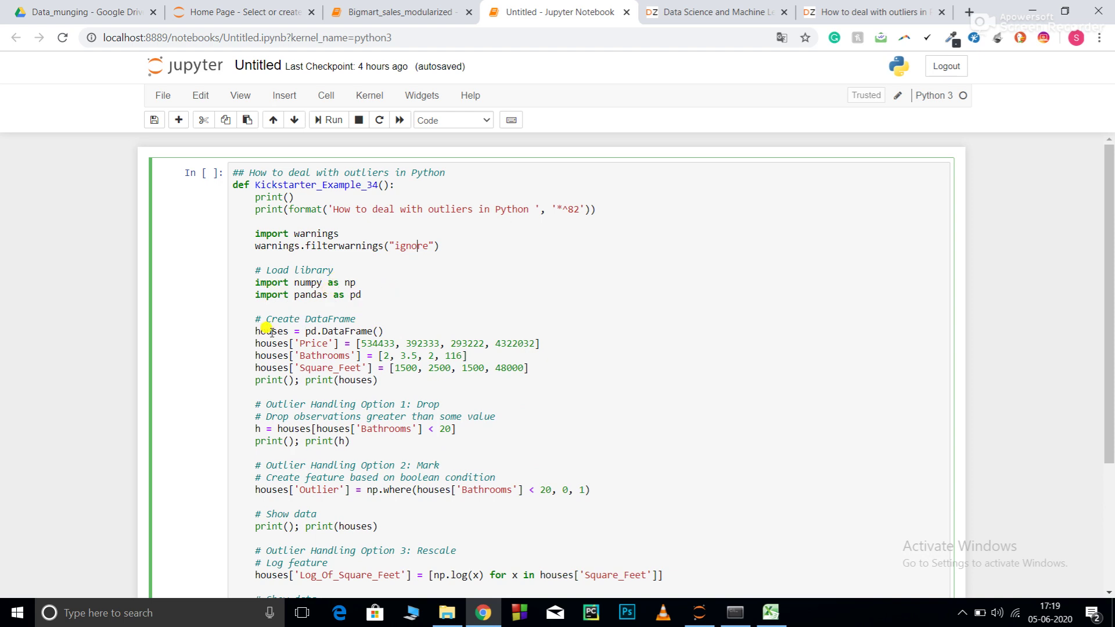
pyautogui.doubleClick(310, 331)
pyautogui.click(372, 325)
pyautogui.doubleClick(310, 343)
pyautogui.doubleClick(320, 356)
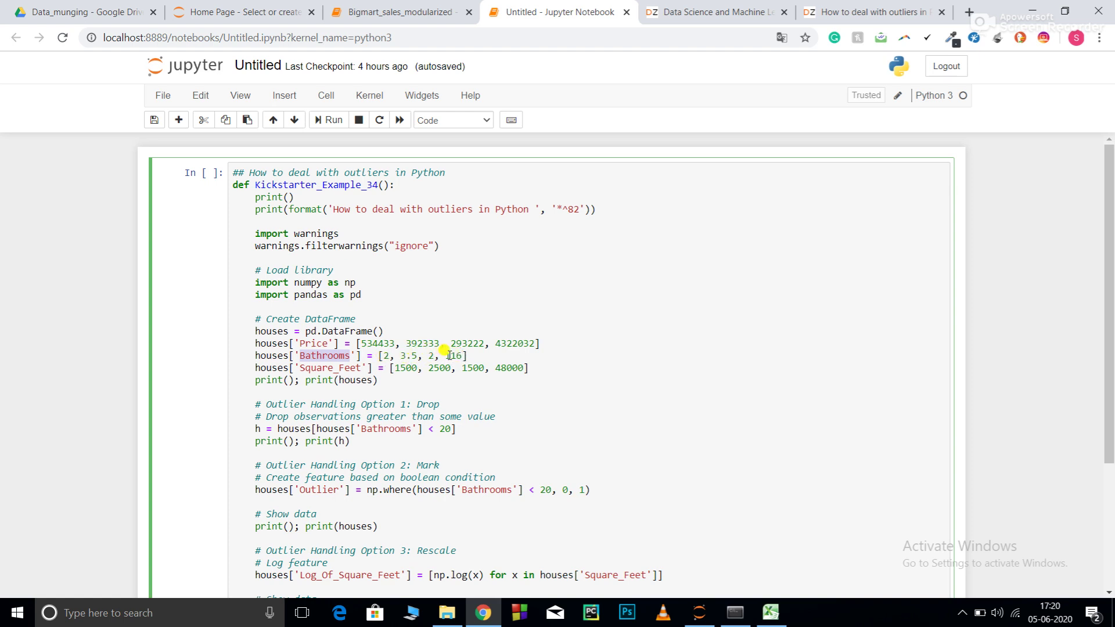
pyautogui.doubleClick(450, 355)
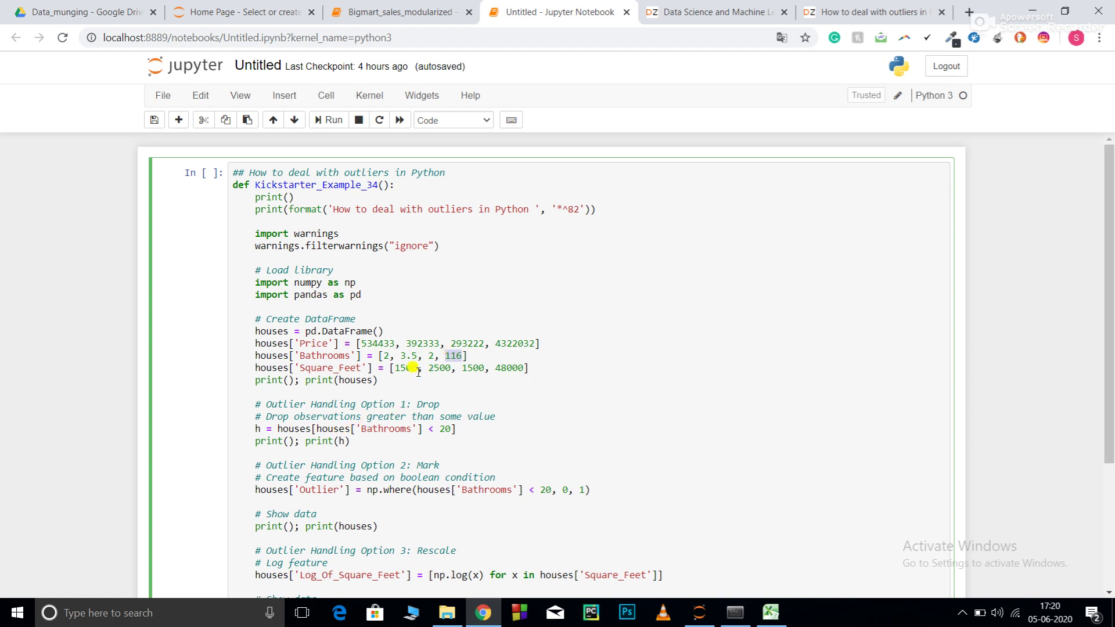
pyautogui.click(467, 356)
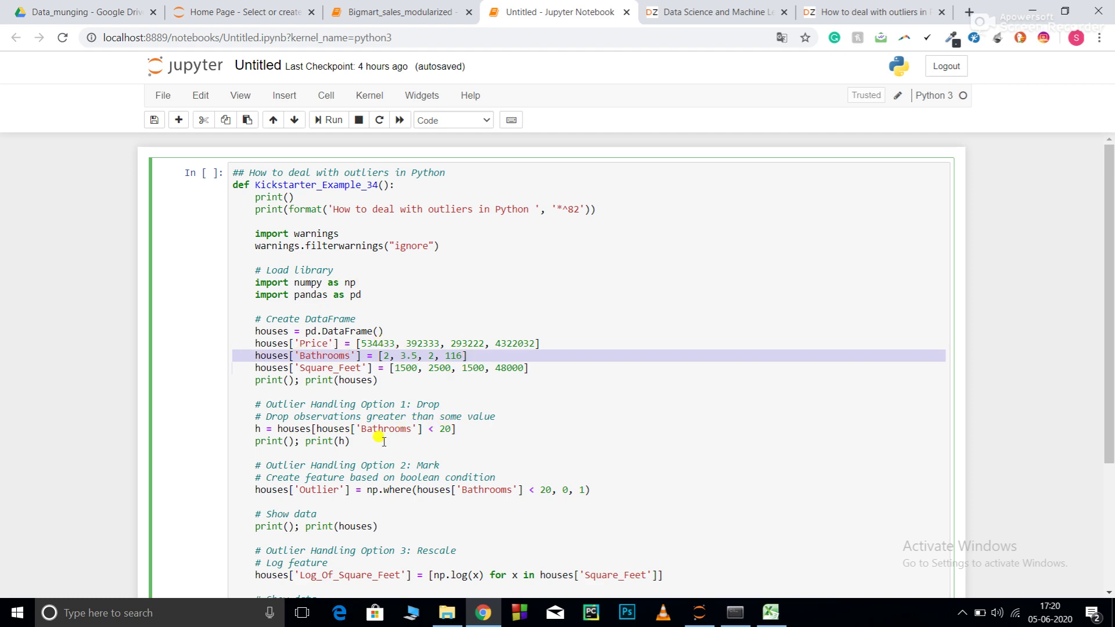
pyautogui.scroll(-1, 335, 418)
pyautogui.scroll(-1, 334, 419)
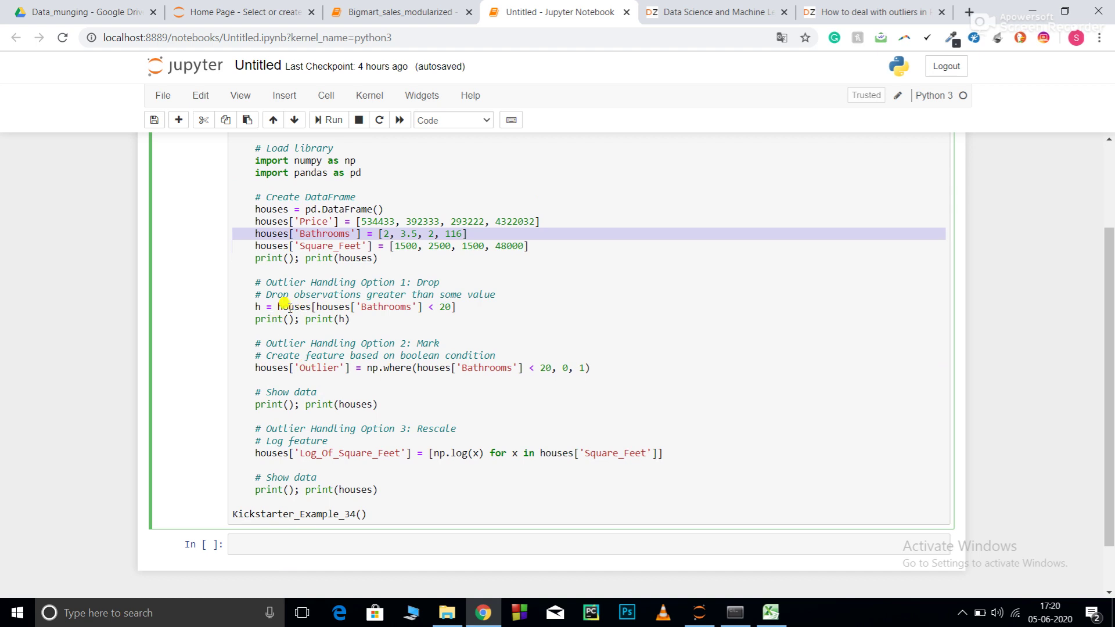
pyautogui.click(377, 307)
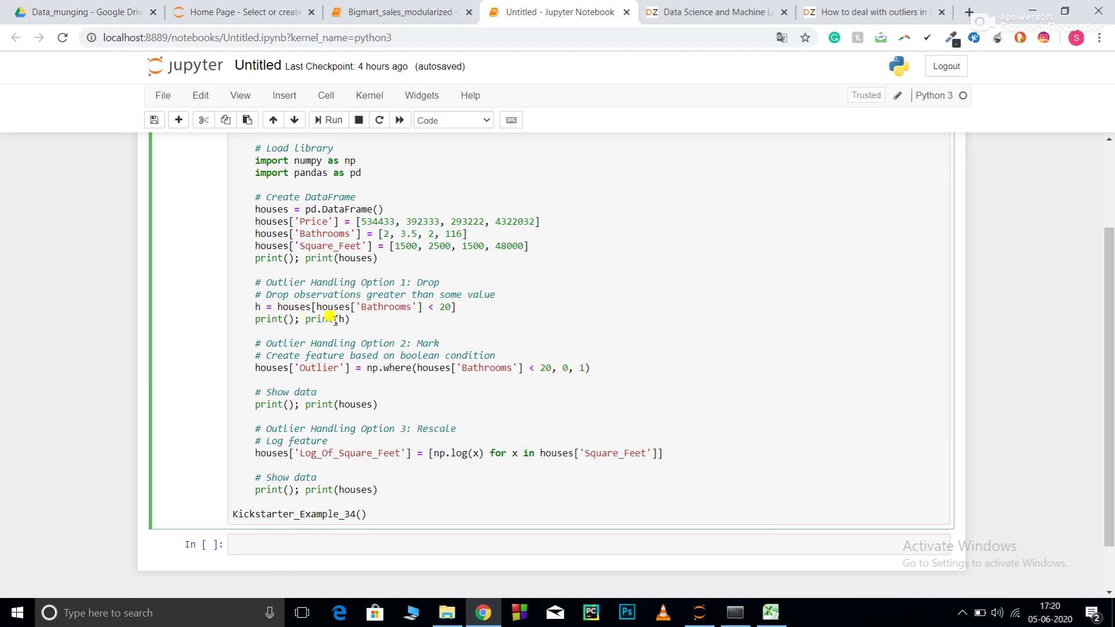
pyautogui.doubleClick(293, 307)
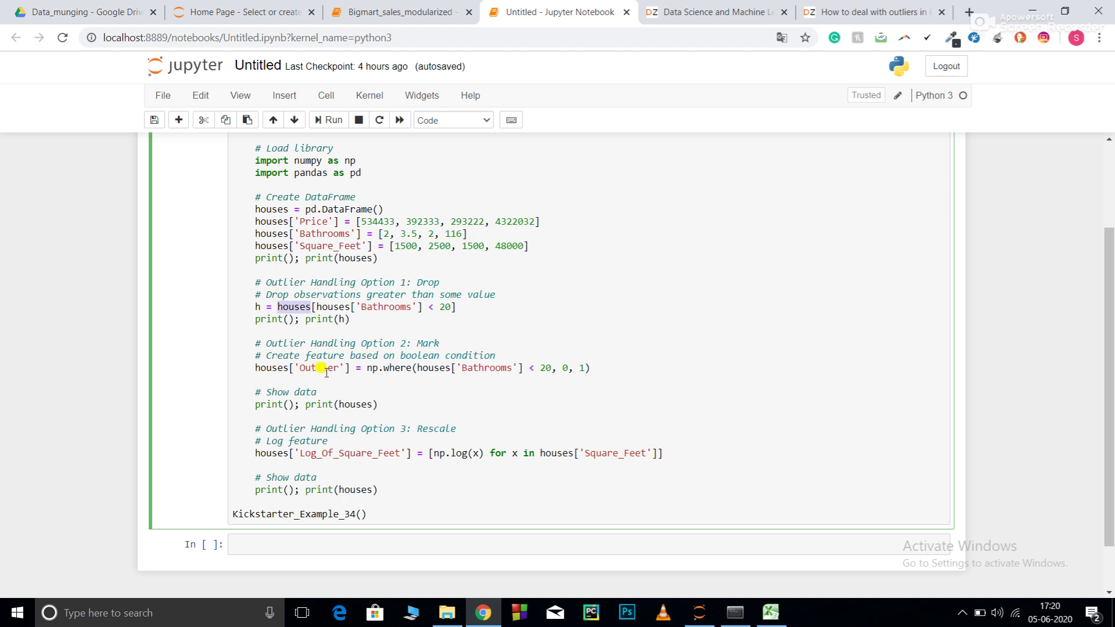
pyautogui.doubleClick(321, 368)
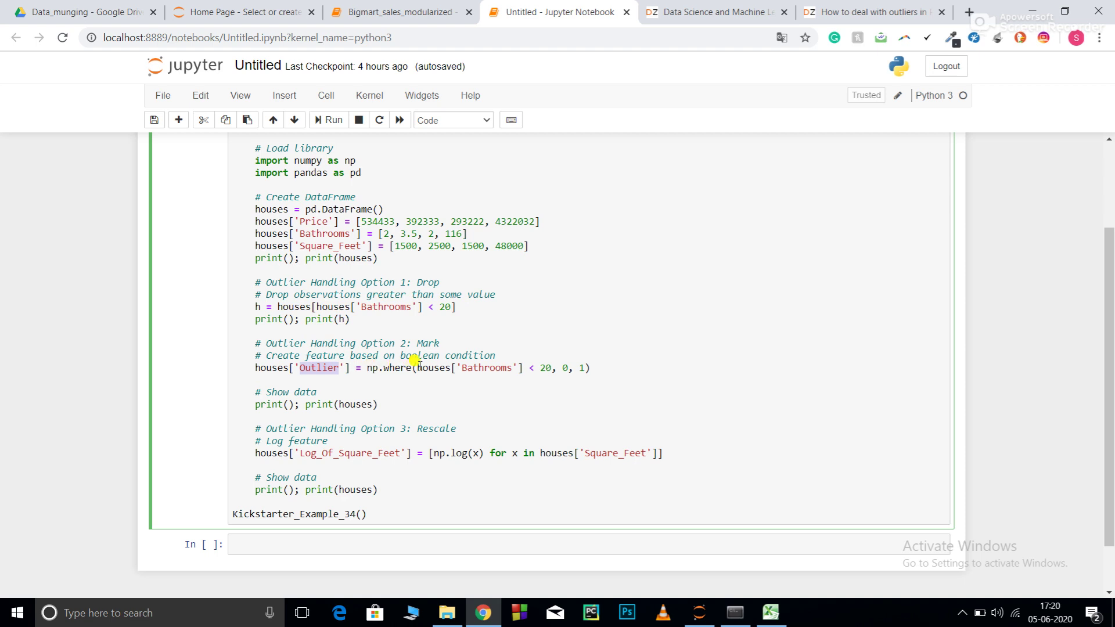
pyautogui.doubleClick(497, 367)
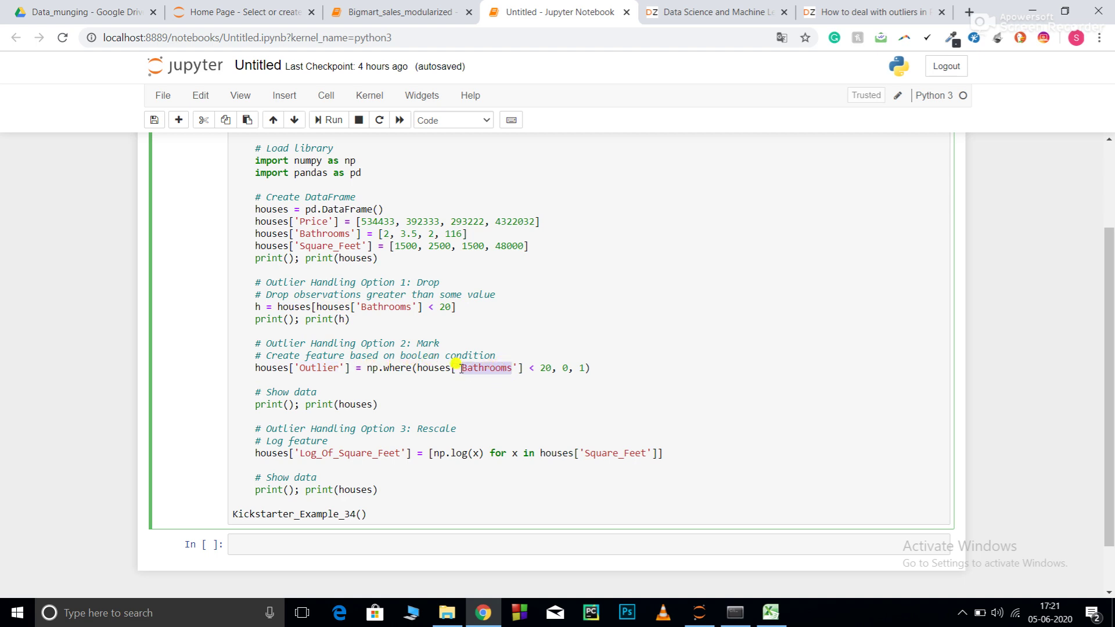
pyautogui.doubleClick(565, 367)
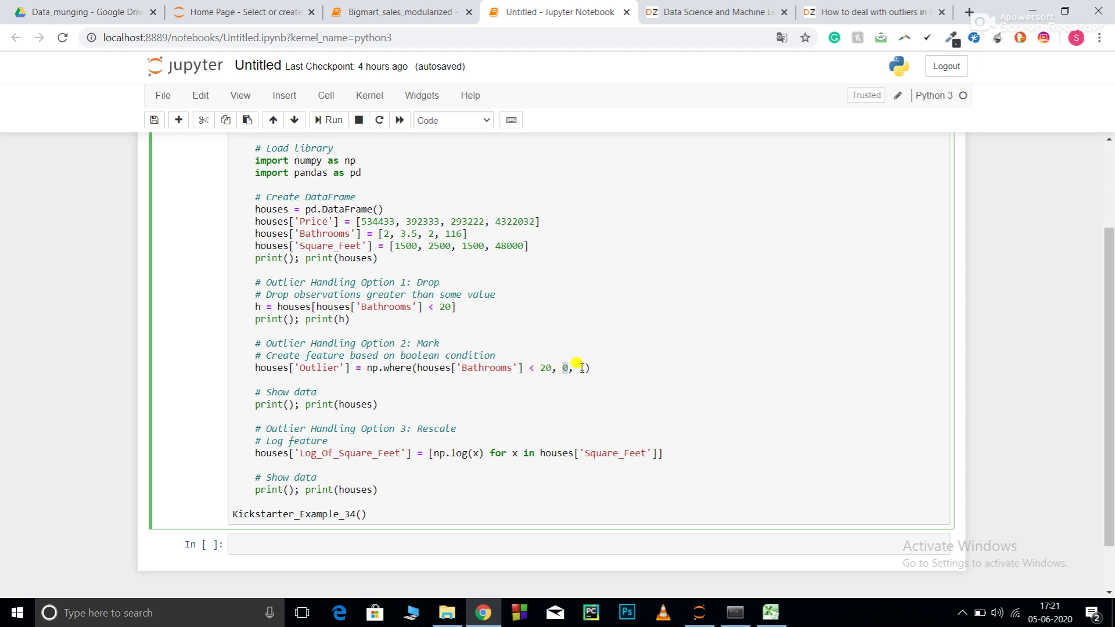
pyautogui.doubleClick(583, 368)
pyautogui.scroll(-2, 384, 451)
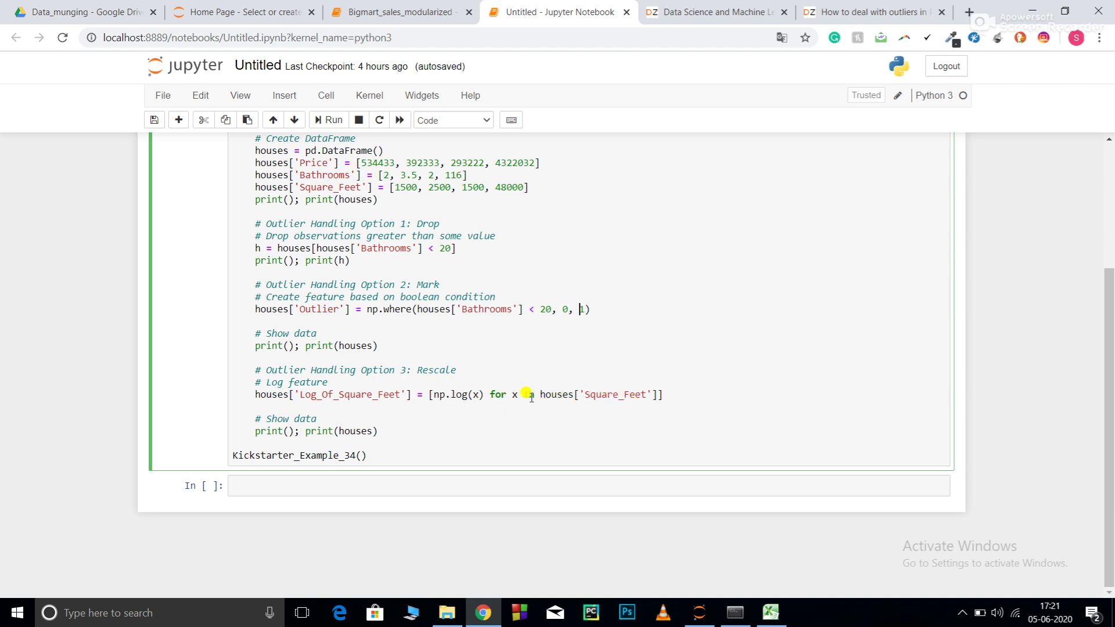
pyautogui.click(618, 442)
# Run the outlier example cell and check the table left after dropping outliers.
pyautogui.click(610, 420)
pyautogui.hotkey('shift', 'Return')
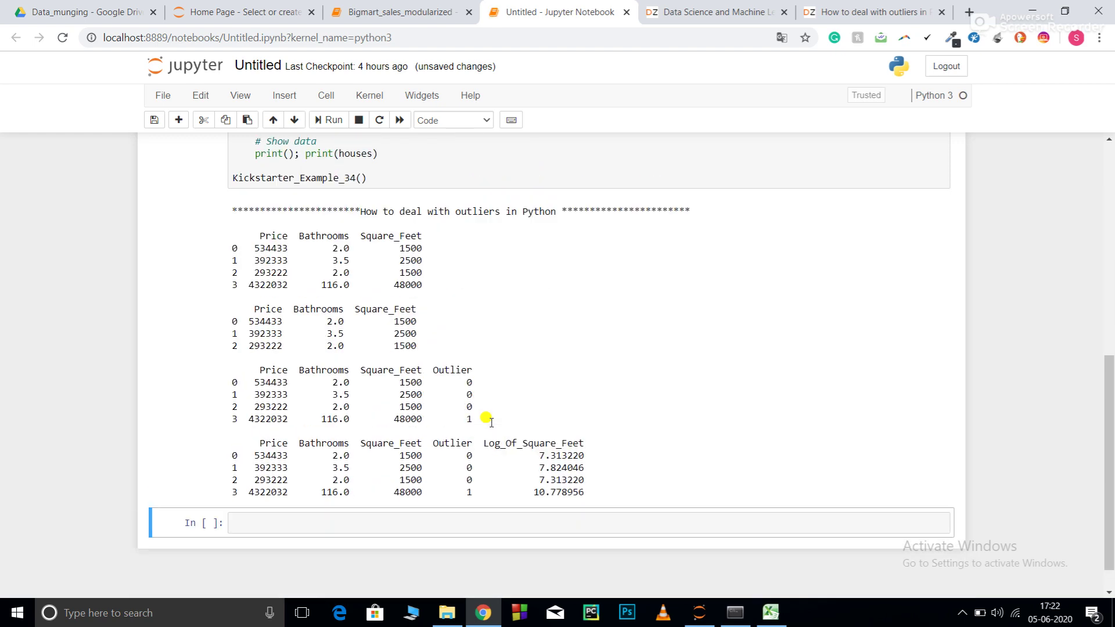
pyautogui.tripleClick(332, 342)
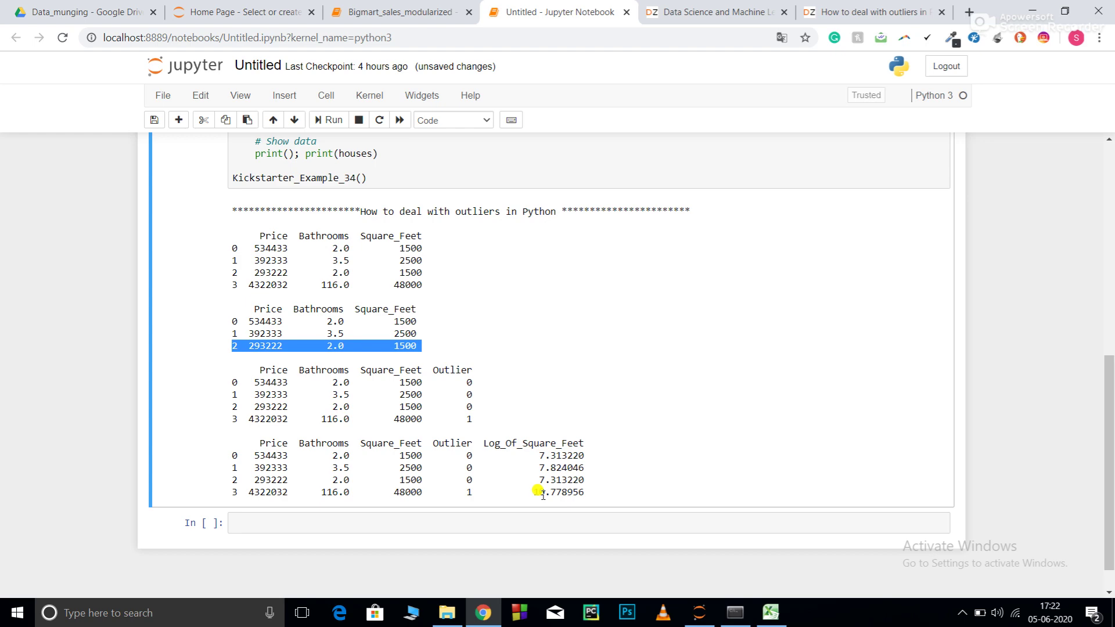
pyautogui.scroll(1, 539, 491)
pyautogui.scroll(3, 540, 492)
pyautogui.scroll(1, 610, 374)
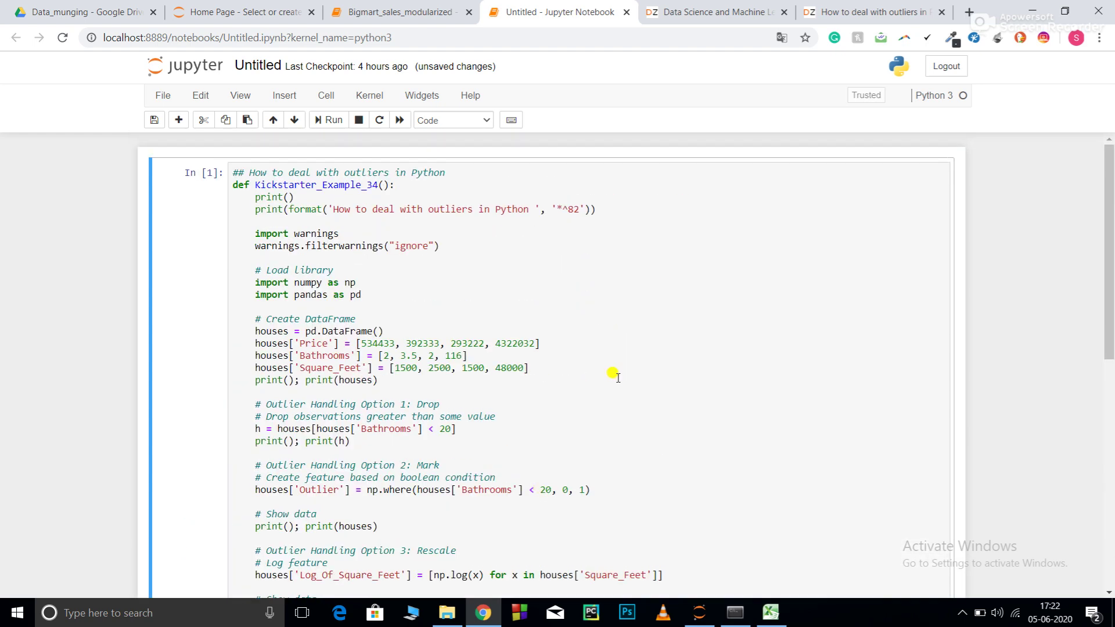
pyautogui.click(612, 374)
pyautogui.scroll(-2, 610, 374)
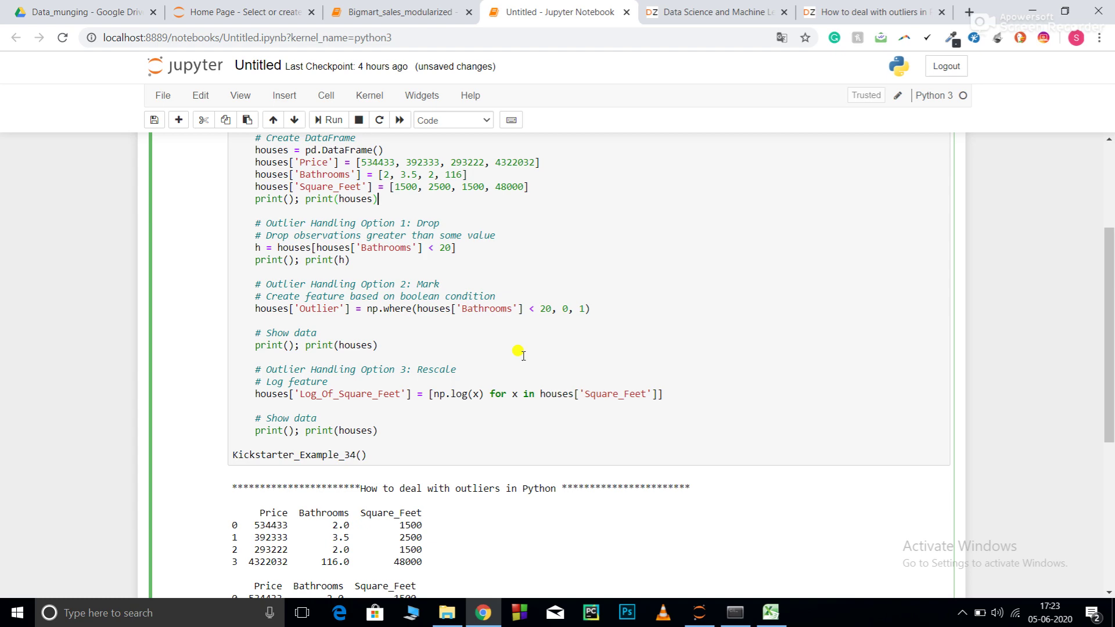
pyautogui.click(403, 11)
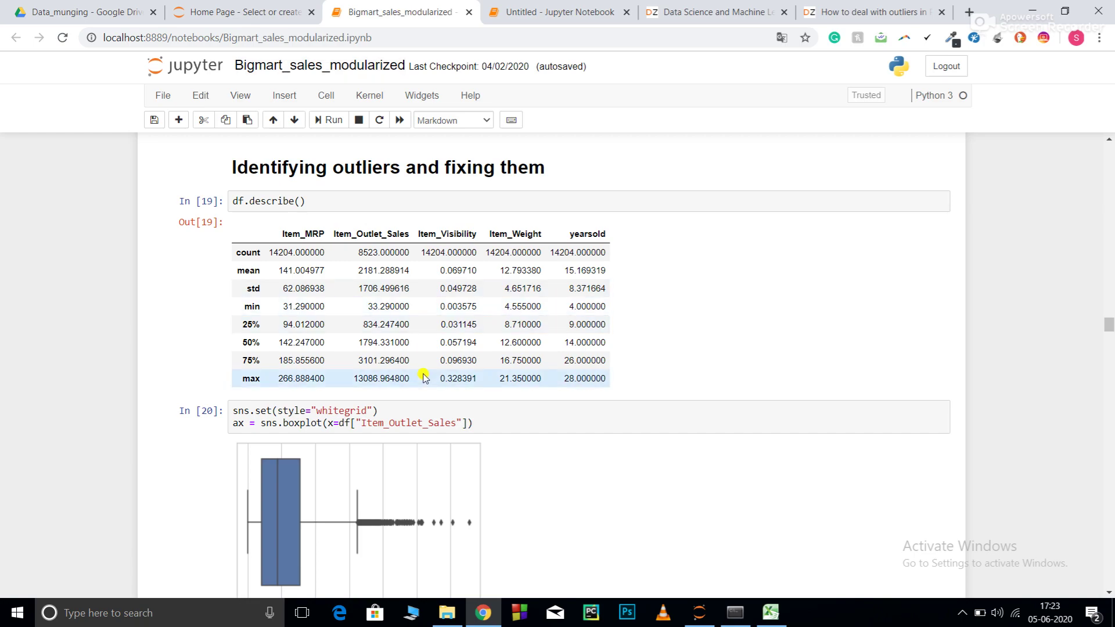
pyautogui.scroll(-1, 423, 378)
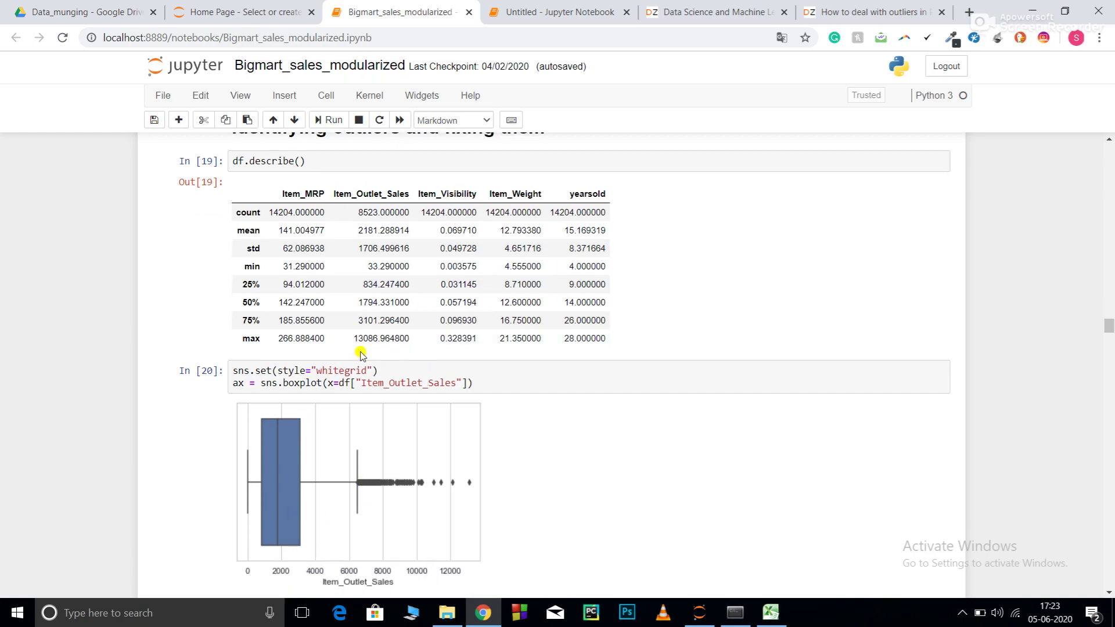
pyautogui.scroll(4, 361, 348)
pyautogui.scroll(5, 359, 353)
pyautogui.scroll(5, 357, 357)
pyautogui.scroll(5, 357, 356)
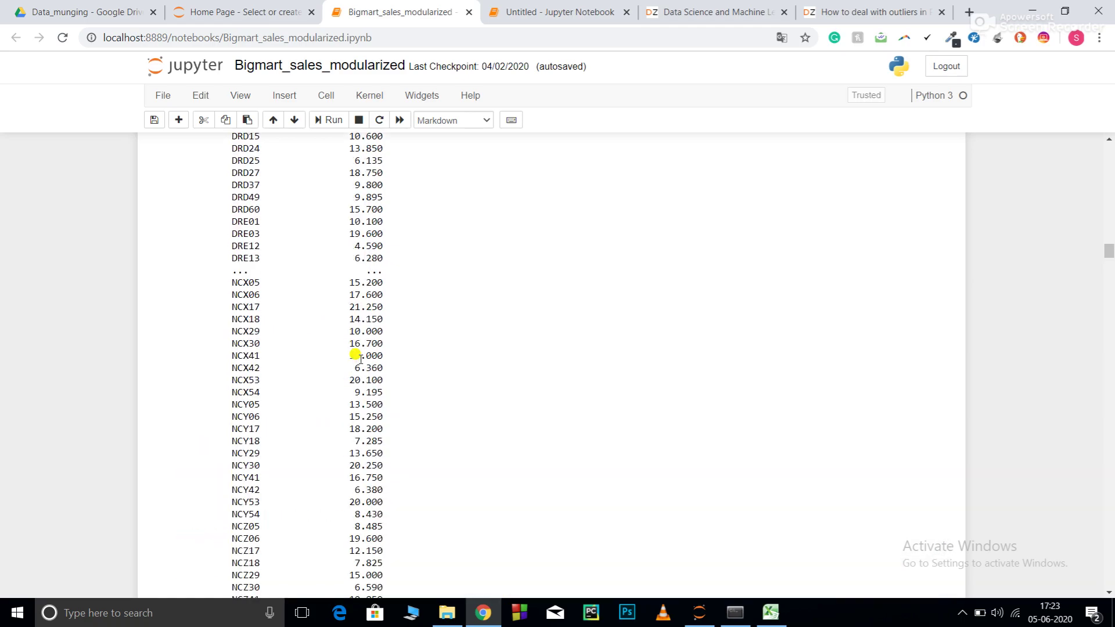
pyautogui.scroll(5, 358, 356)
pyautogui.scroll(5, 357, 356)
pyautogui.scroll(5, 358, 356)
# In Bigmart_sales_modularized, select the unique-entries count cell and move toward the In[20] boxplot and In[21] quantile cells.
pyautogui.click(358, 355)
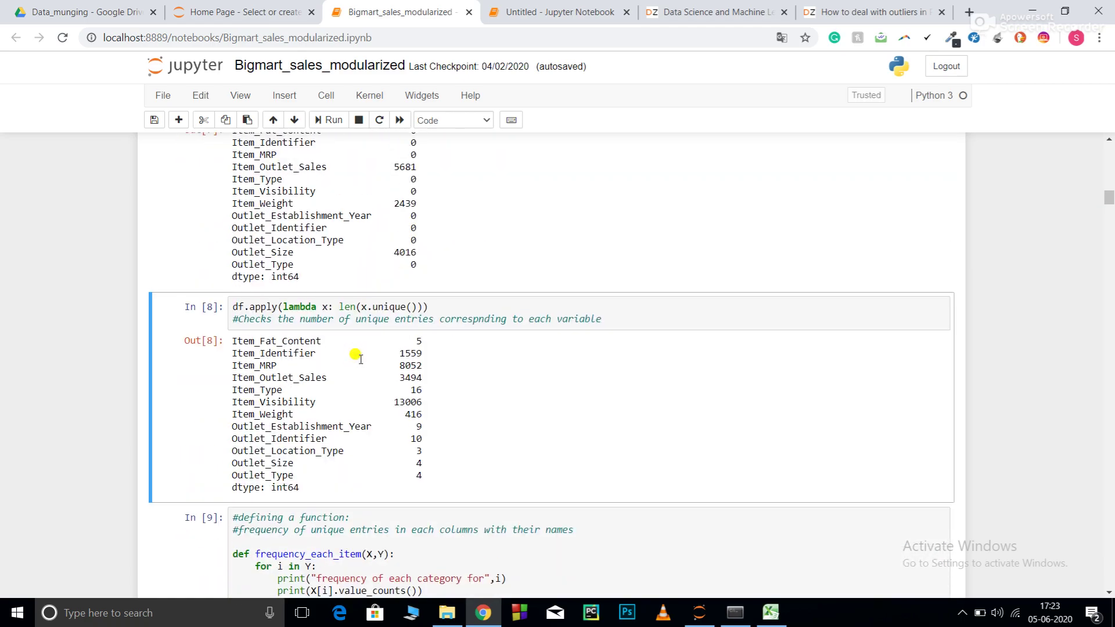
pyautogui.scroll(5, 357, 356)
pyautogui.scroll(5, 357, 356)
pyautogui.scroll(3, 357, 356)
pyautogui.scroll(-3, 357, 355)
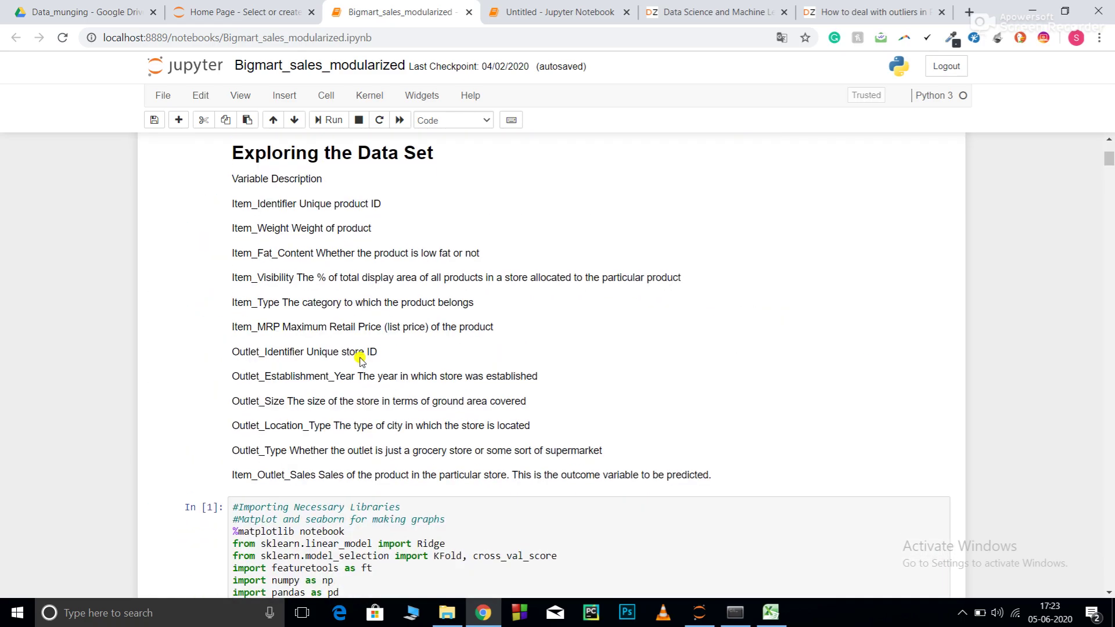
pyautogui.scroll(-3, 361, 357)
pyautogui.scroll(-4, 381, 212)
pyautogui.scroll(-3, 398, 149)
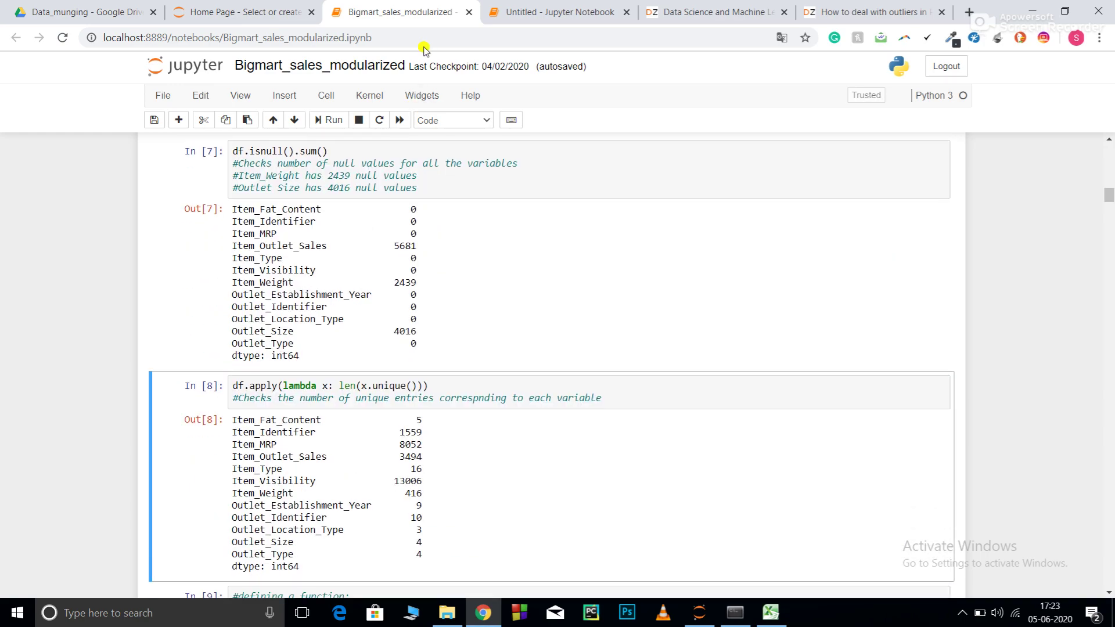
pyautogui.scroll(-4, 555, 522)
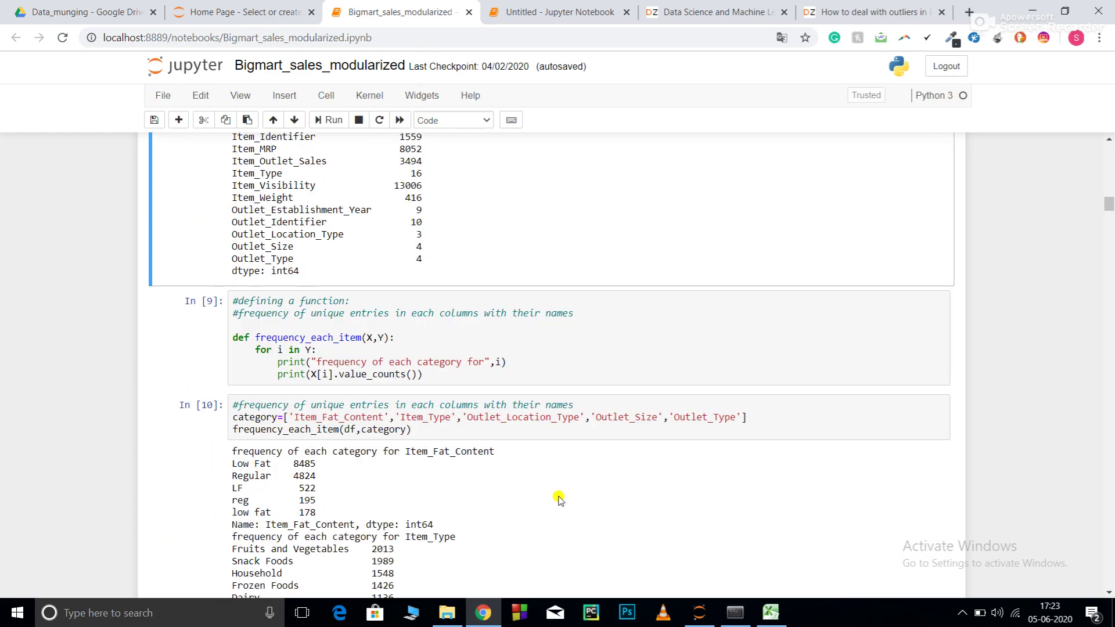
pyautogui.scroll(-5, 558, 500)
pyautogui.scroll(-5, 559, 498)
pyautogui.scroll(-5, 559, 499)
pyautogui.scroll(-5, 558, 498)
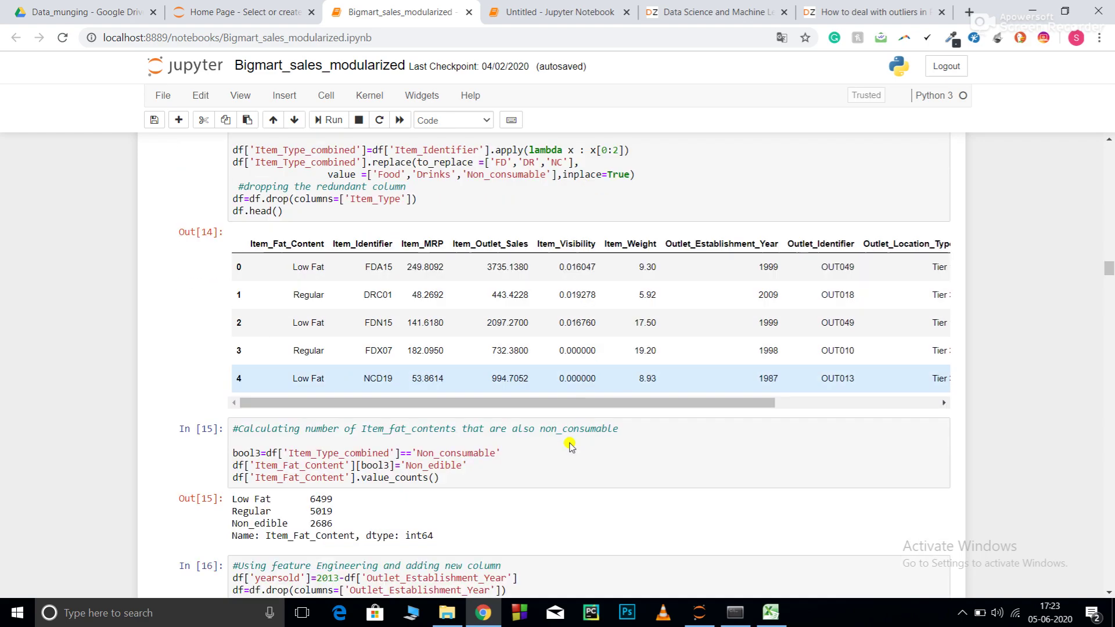
pyautogui.scroll(-5, 567, 443)
pyautogui.scroll(-5, 568, 435)
pyautogui.scroll(-5, 568, 435)
pyautogui.scroll(-5, 572, 427)
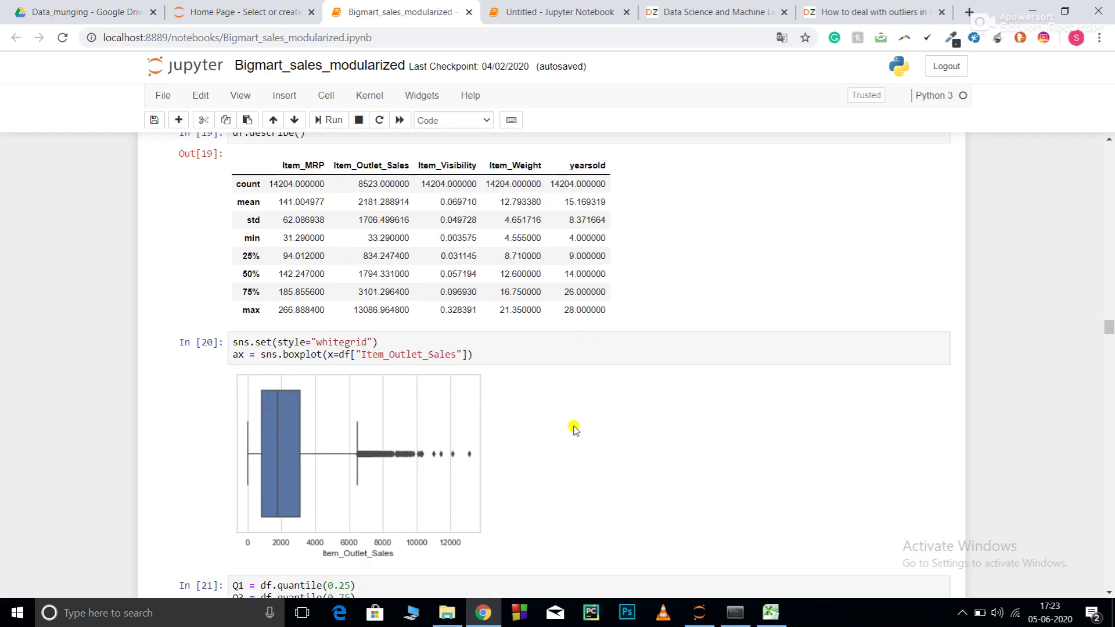
pyautogui.scroll(-1, 573, 427)
pyautogui.scroll(3, 572, 427)
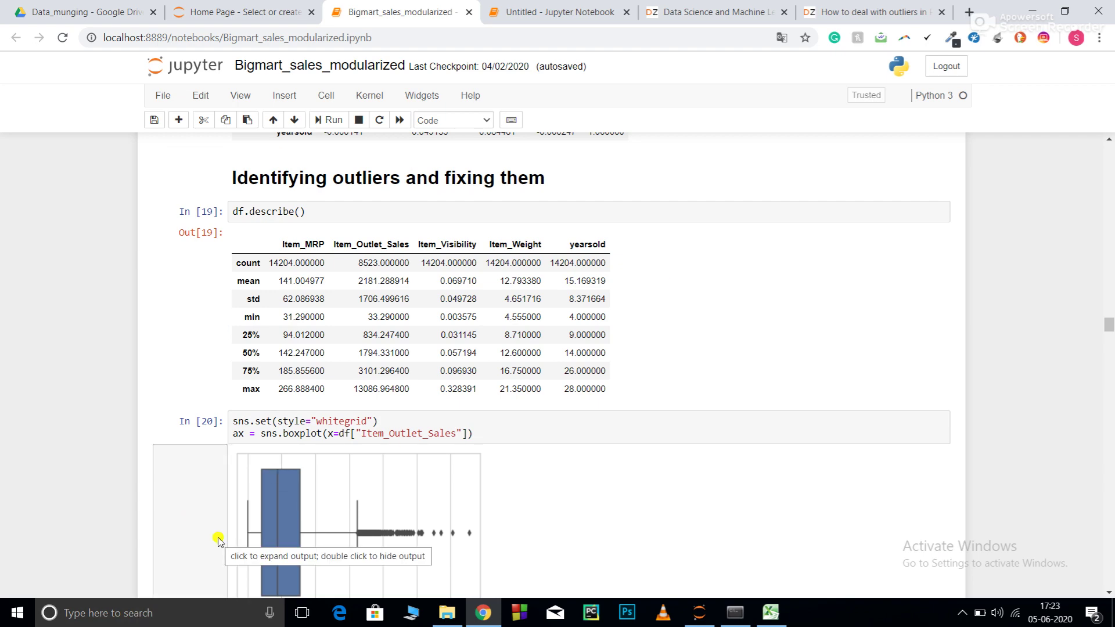
pyautogui.scroll(-2, 335, 511)
pyautogui.scroll(-1, 335, 512)
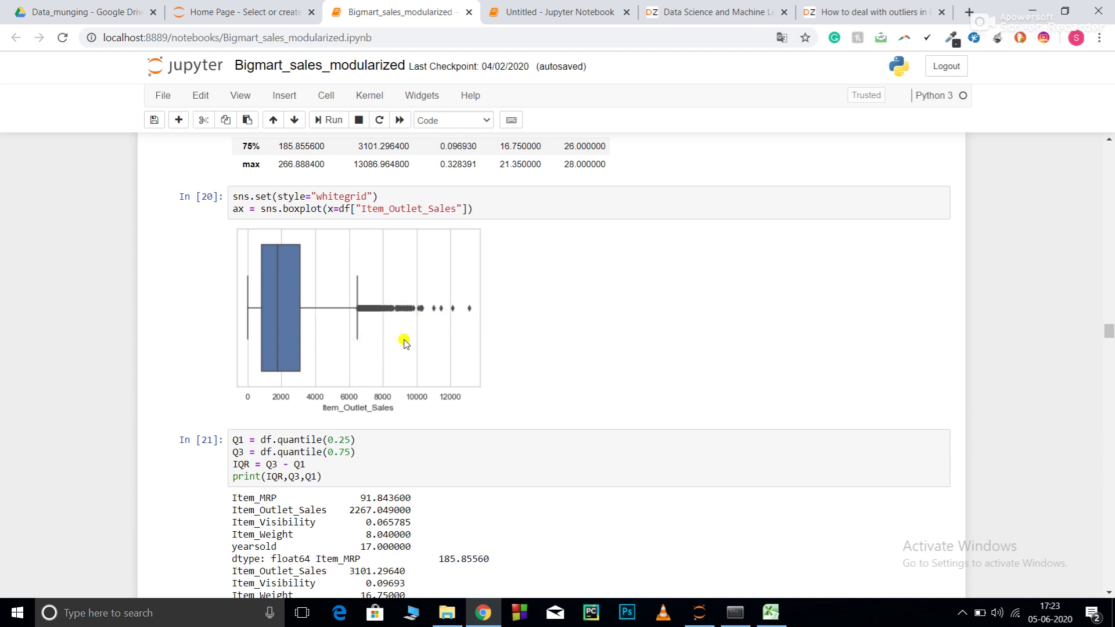
pyautogui.scroll(-2, 404, 340)
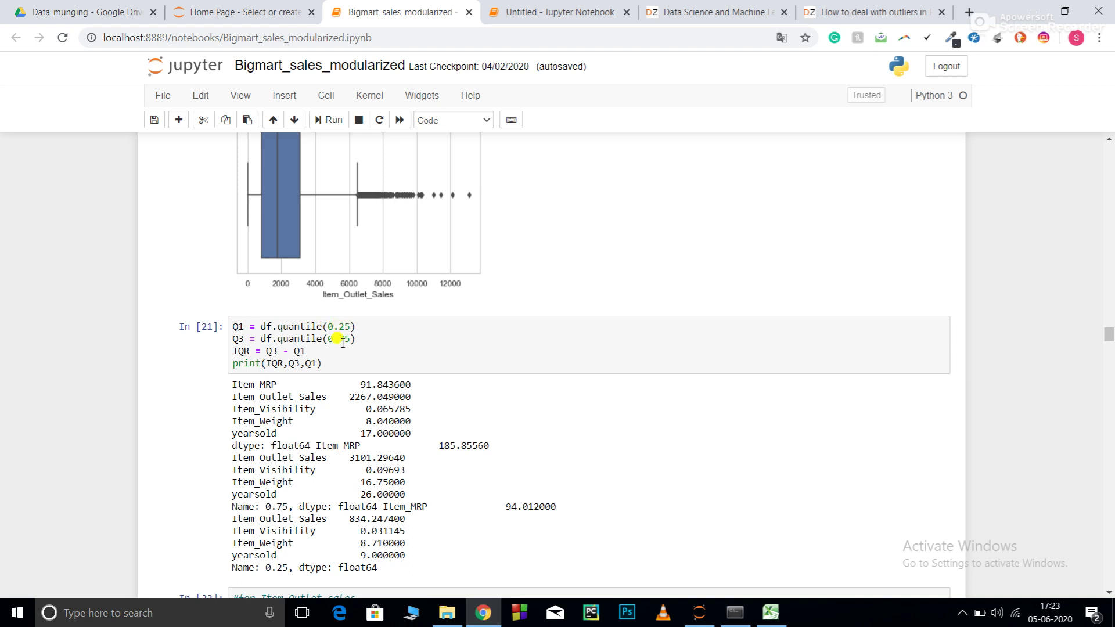
pyautogui.scroll(3, 289, 339)
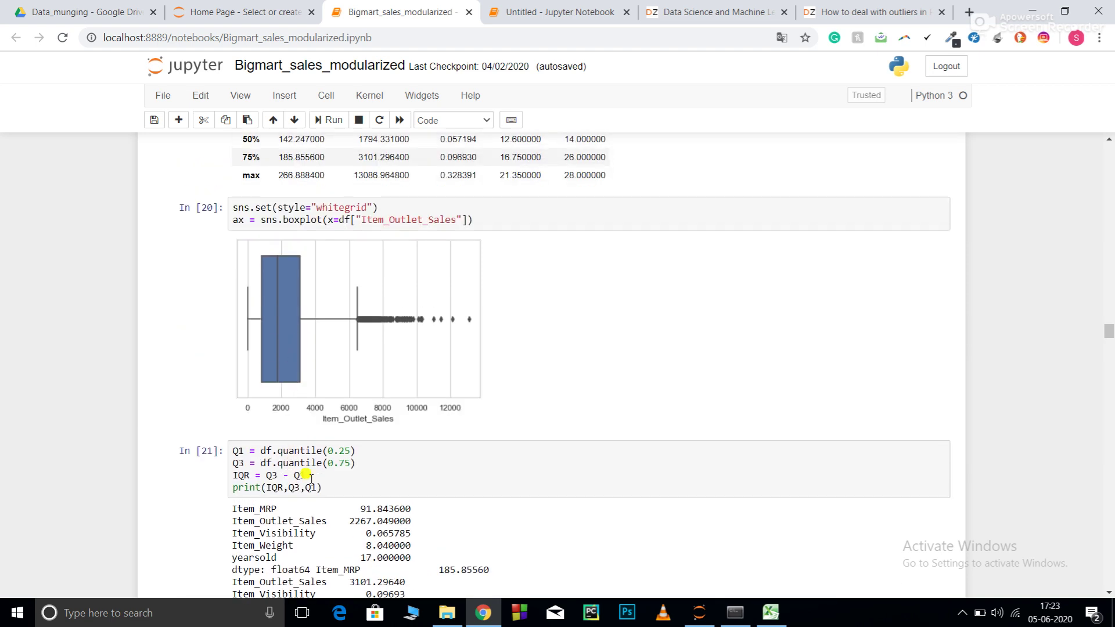
pyautogui.doubleClick(266, 450)
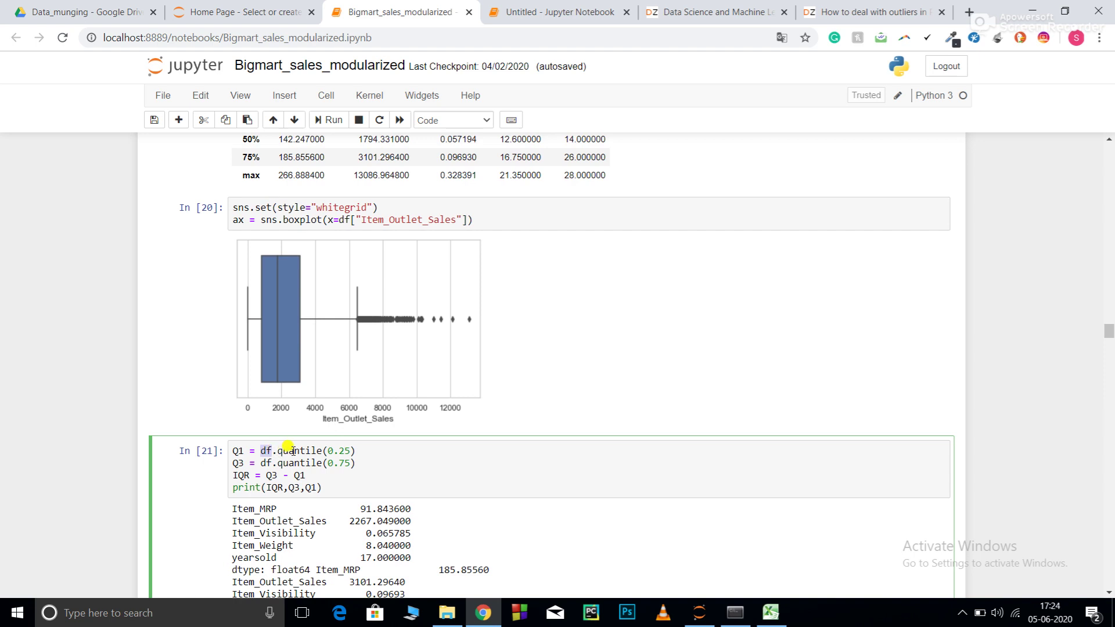
pyautogui.doubleClick(290, 450)
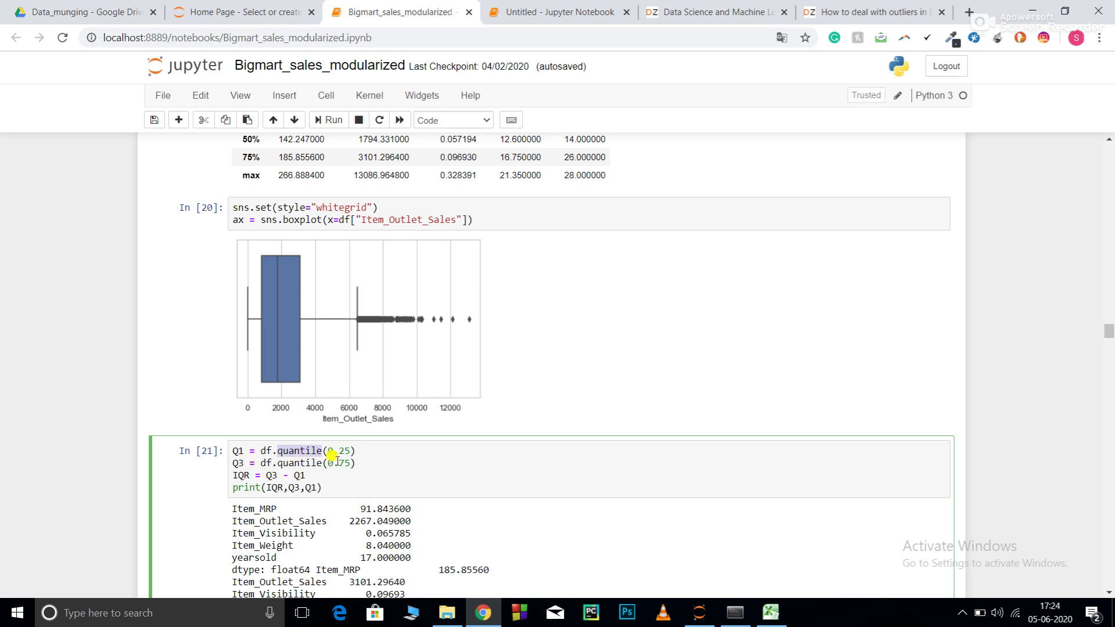
pyautogui.scroll(-1, 344, 463)
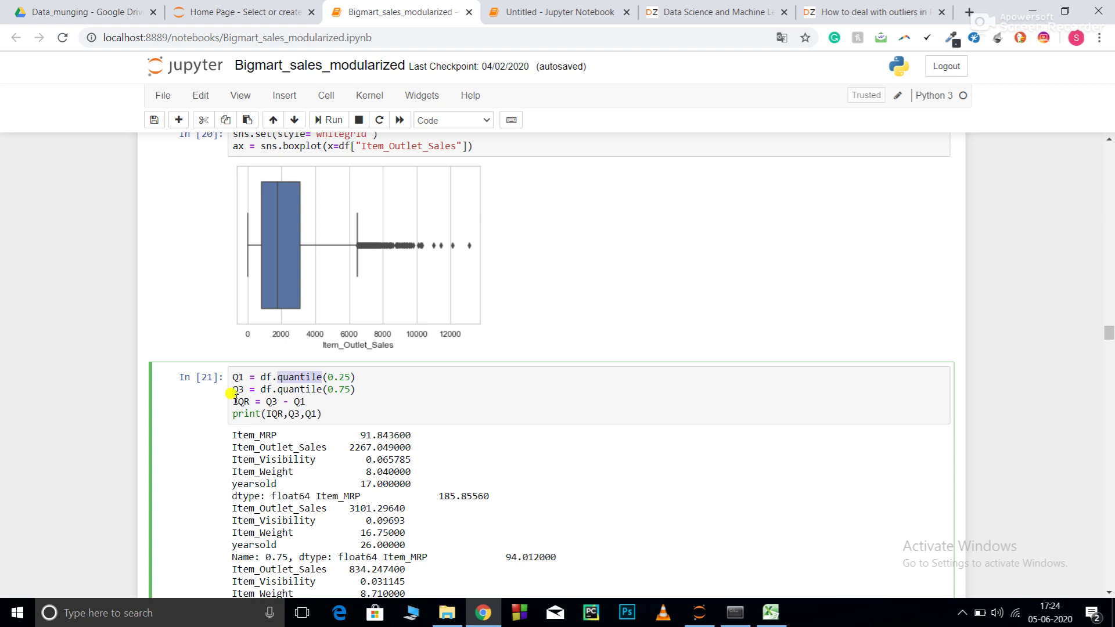
pyautogui.doubleClick(236, 401)
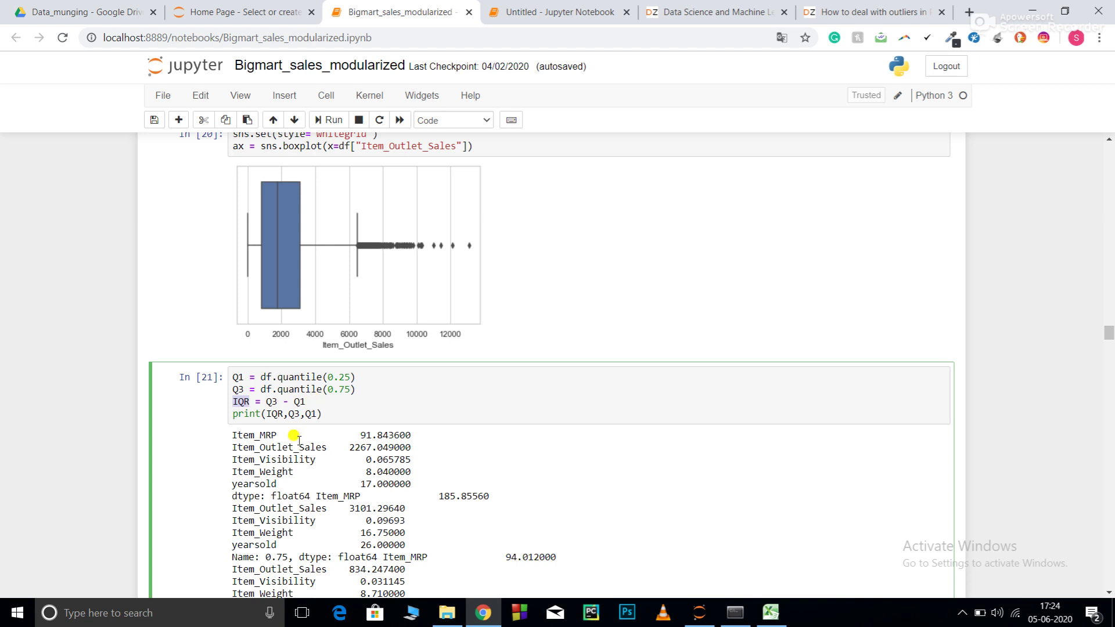
pyautogui.scroll(-3, 287, 470)
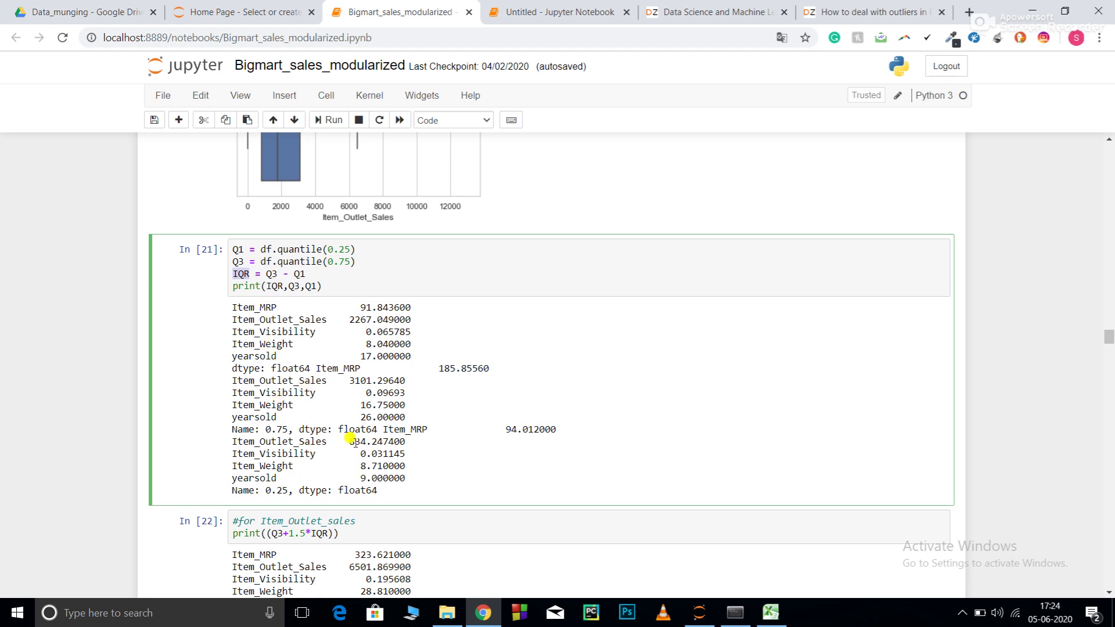
pyautogui.scroll(-1, 352, 440)
pyautogui.scroll(-1, 353, 441)
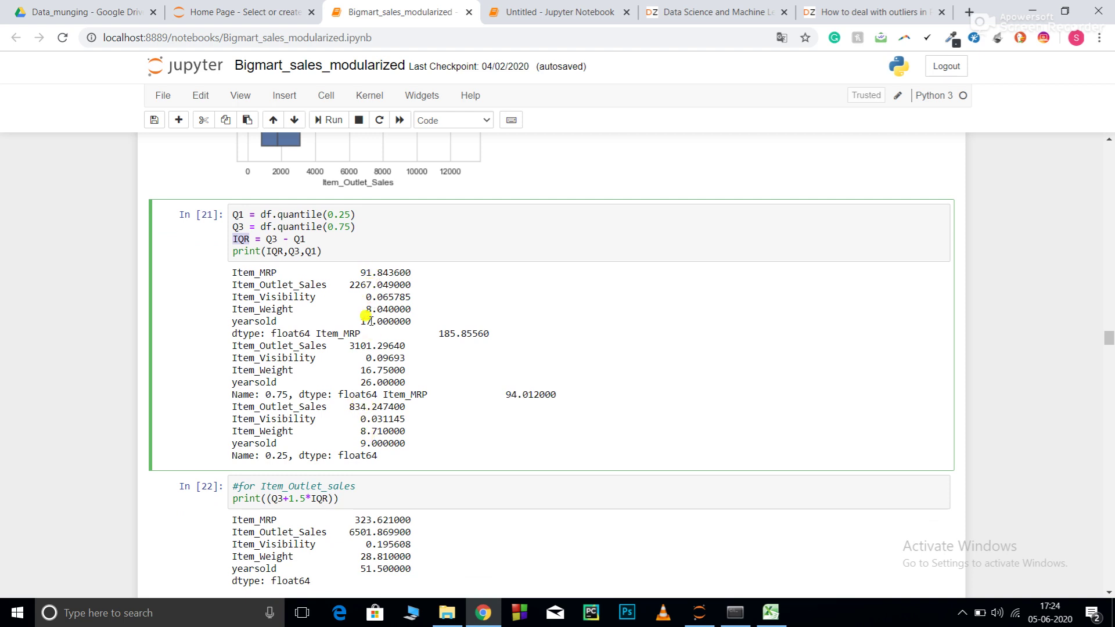
pyautogui.scroll(-2, 370, 418)
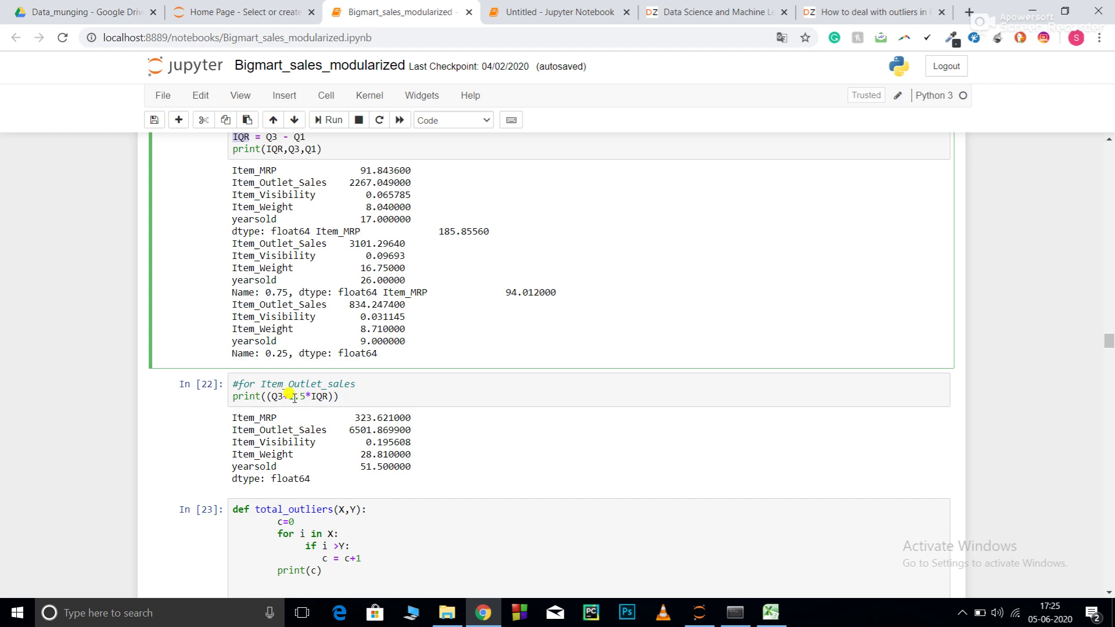
pyautogui.scroll(2, 291, 395)
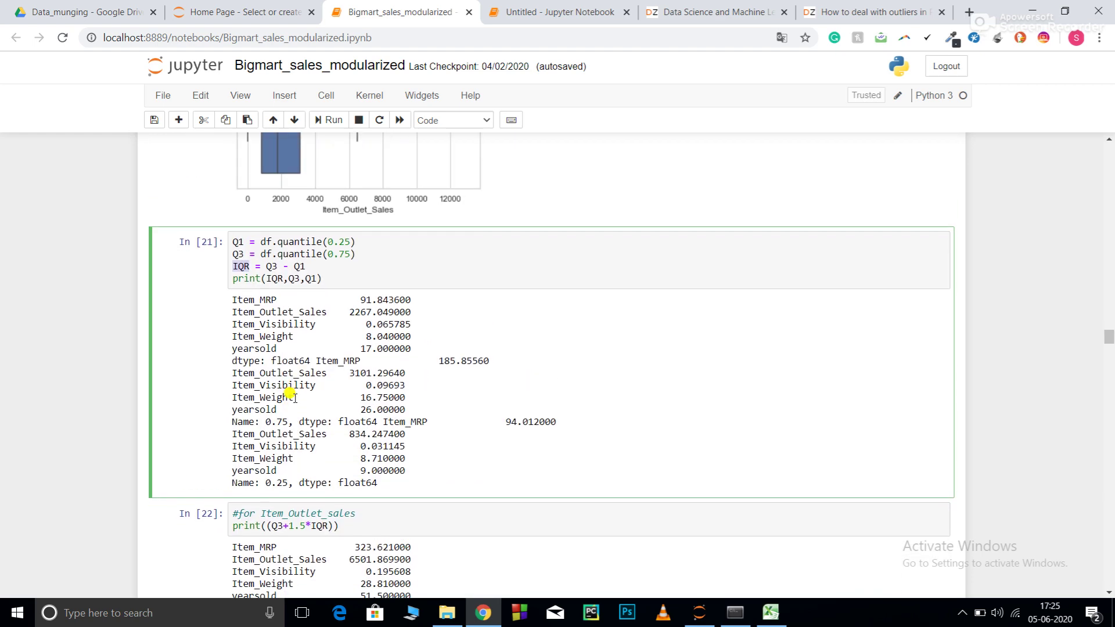
pyautogui.scroll(-1, 294, 396)
pyautogui.scroll(2, 294, 396)
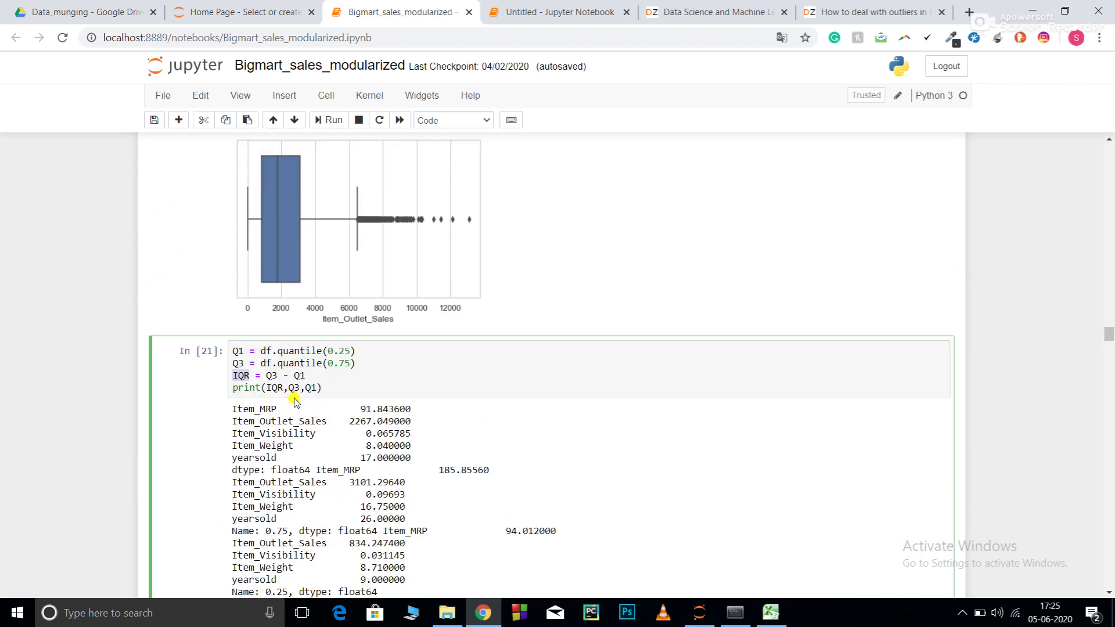
pyautogui.scroll(-2, 296, 396)
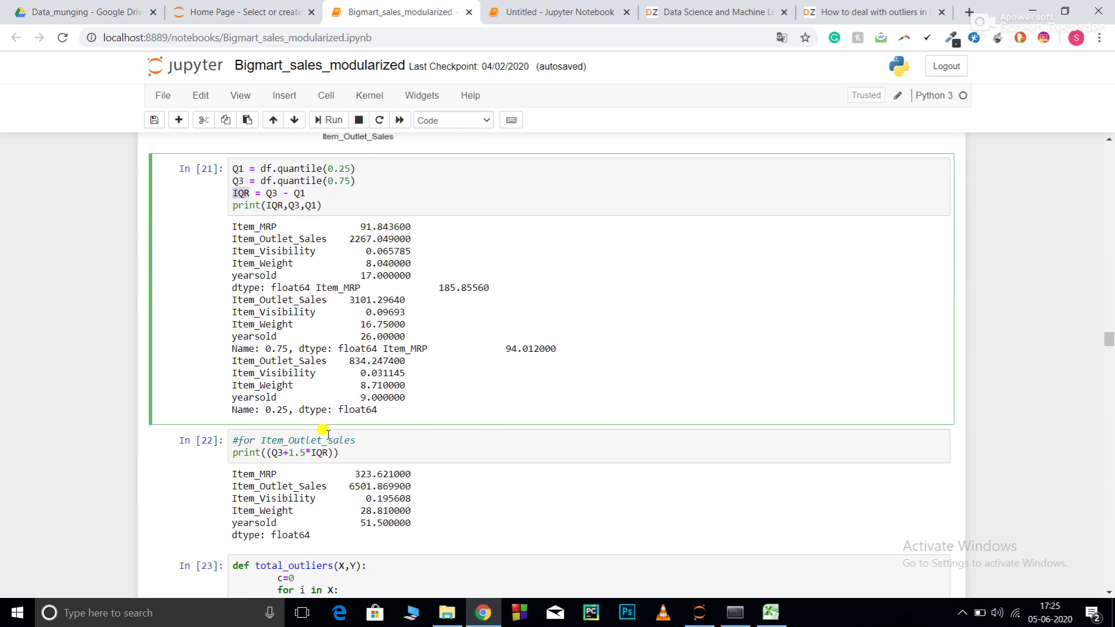
pyautogui.scroll(-1, 324, 467)
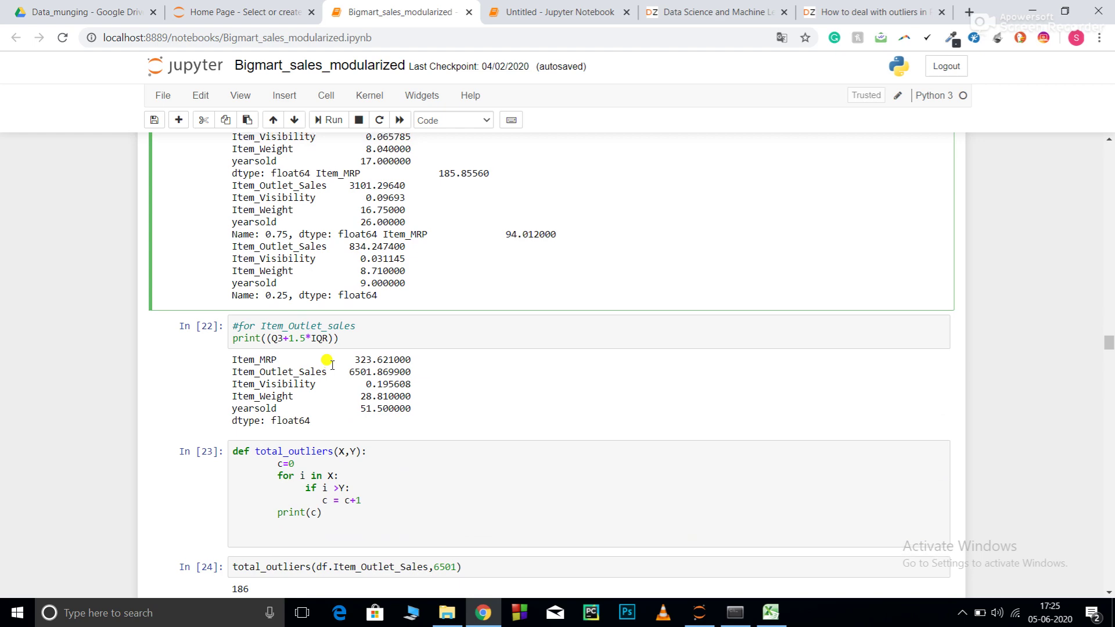
pyautogui.scroll(3, 331, 362)
pyautogui.scroll(-1, 331, 359)
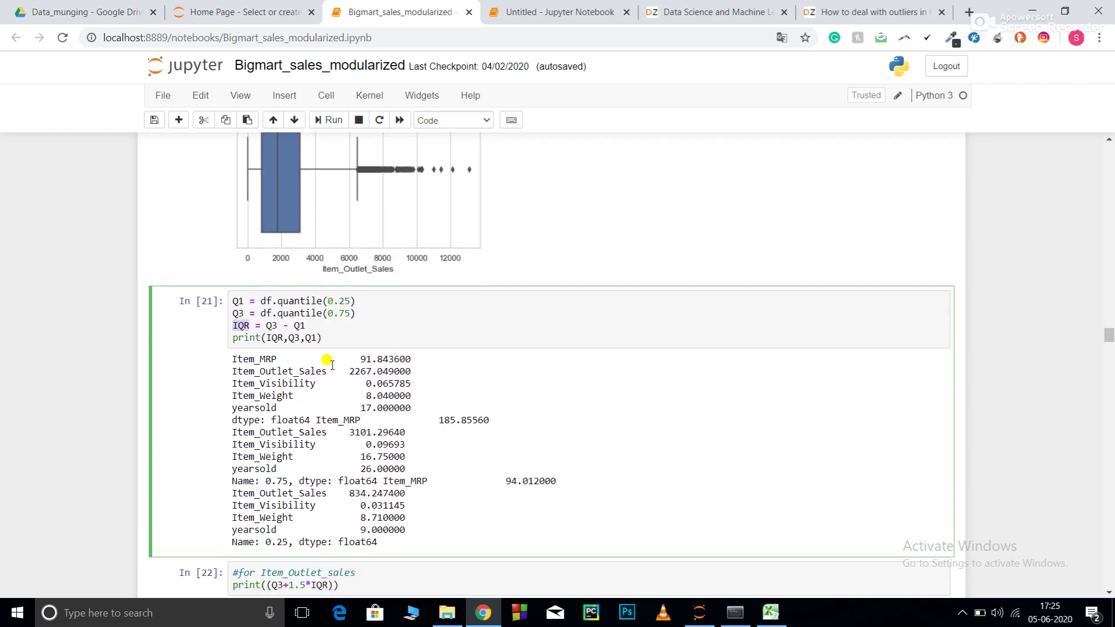
pyautogui.scroll(-2, 324, 418)
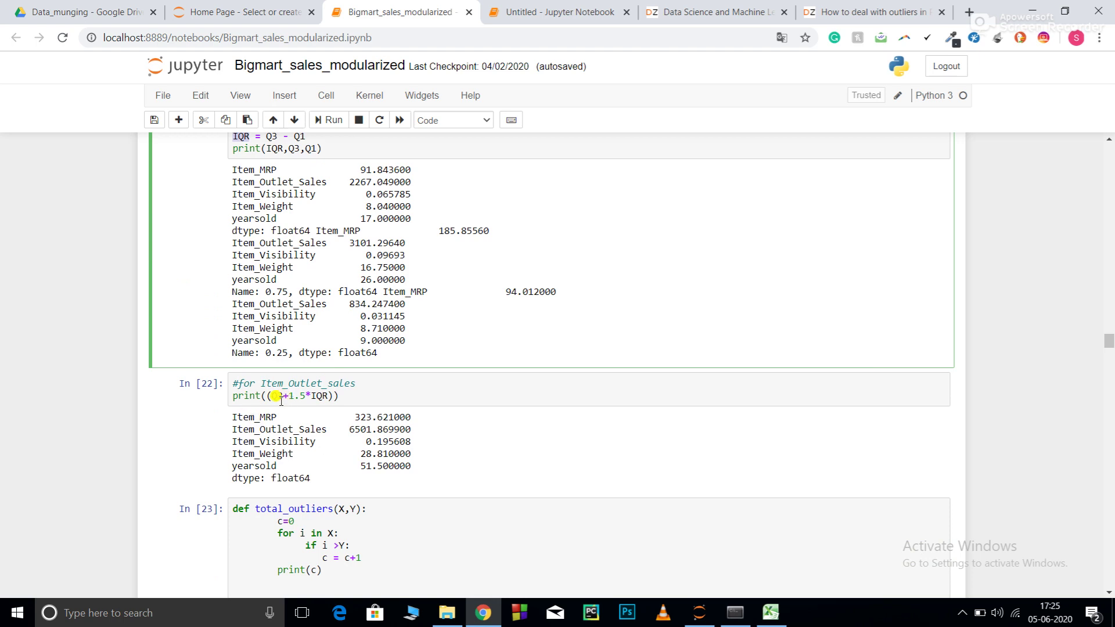
pyautogui.doubleClick(356, 417)
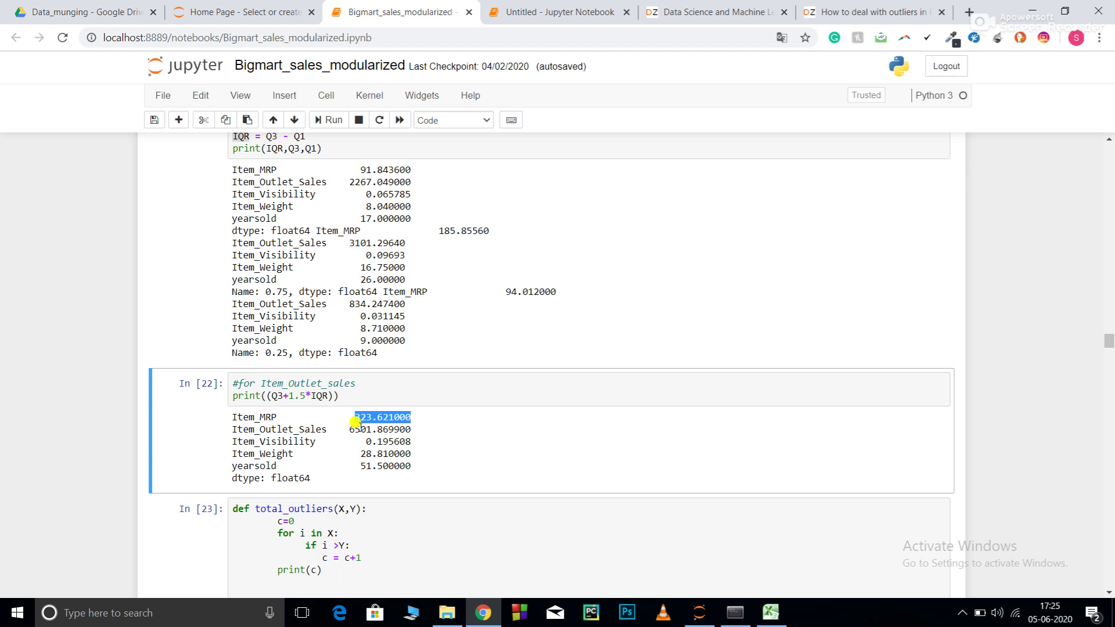
pyautogui.doubleClick(358, 427)
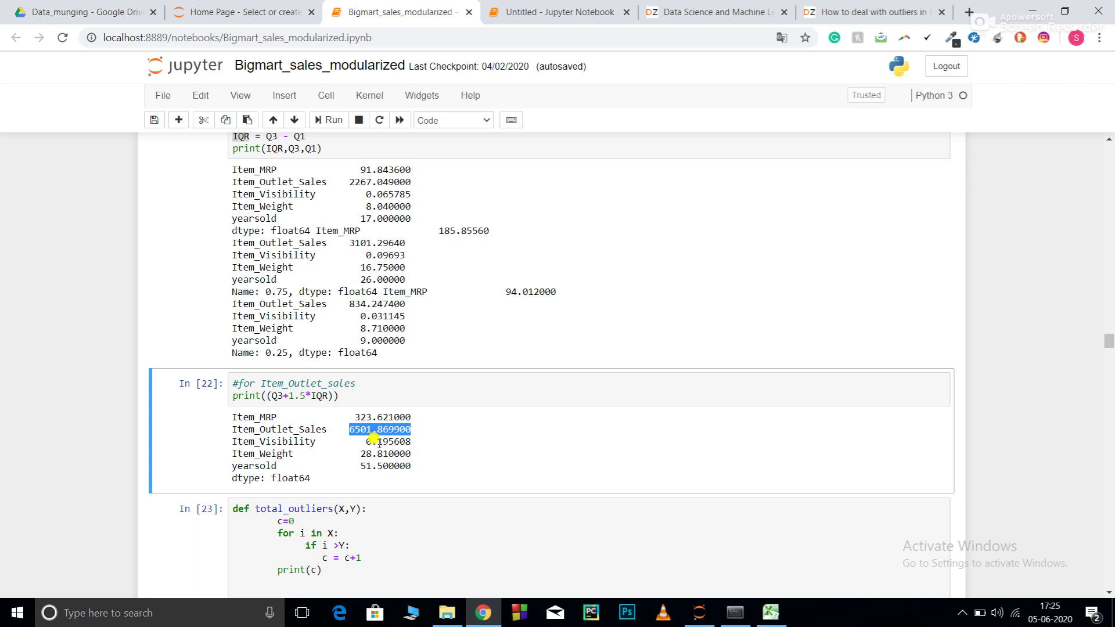
pyautogui.scroll(-2, 398, 460)
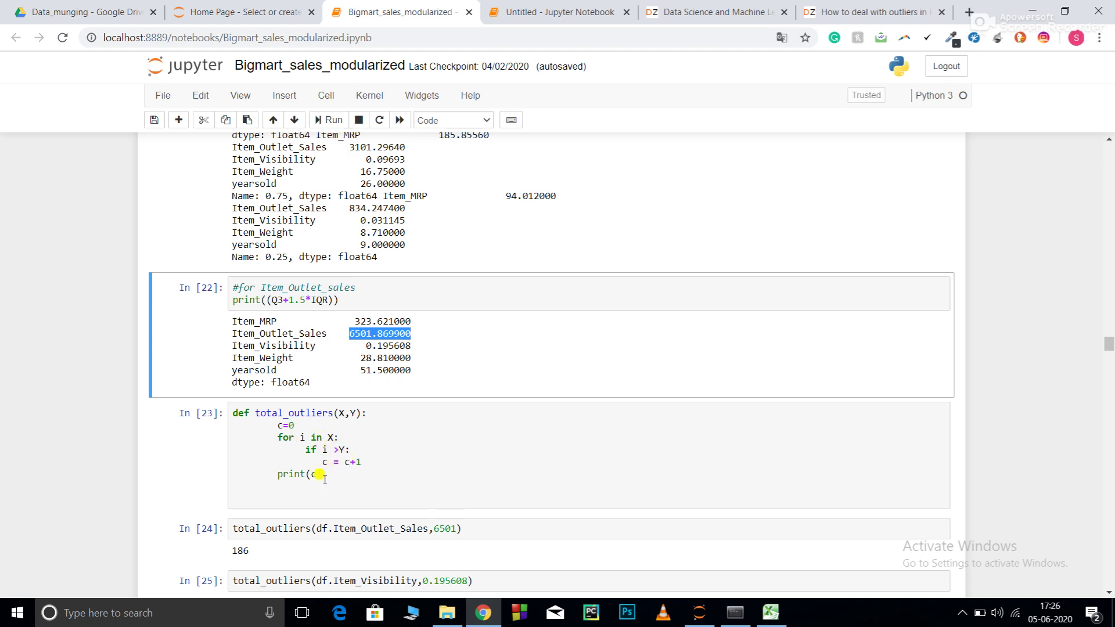
pyautogui.click(310, 473)
pyautogui.doubleClick(312, 473)
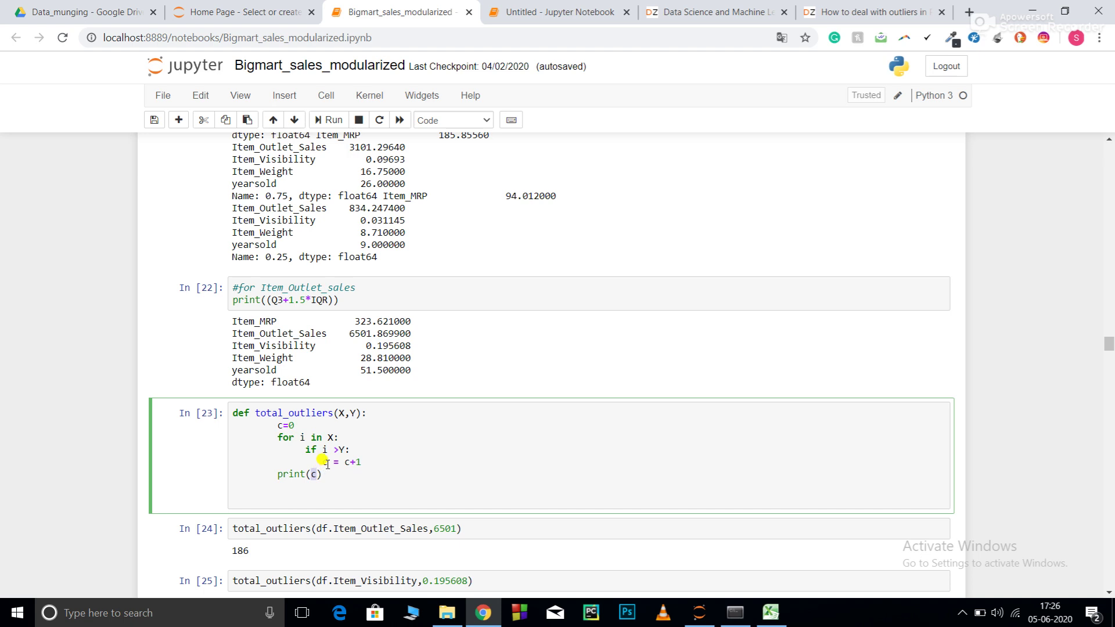
pyautogui.tripleClick(325, 462)
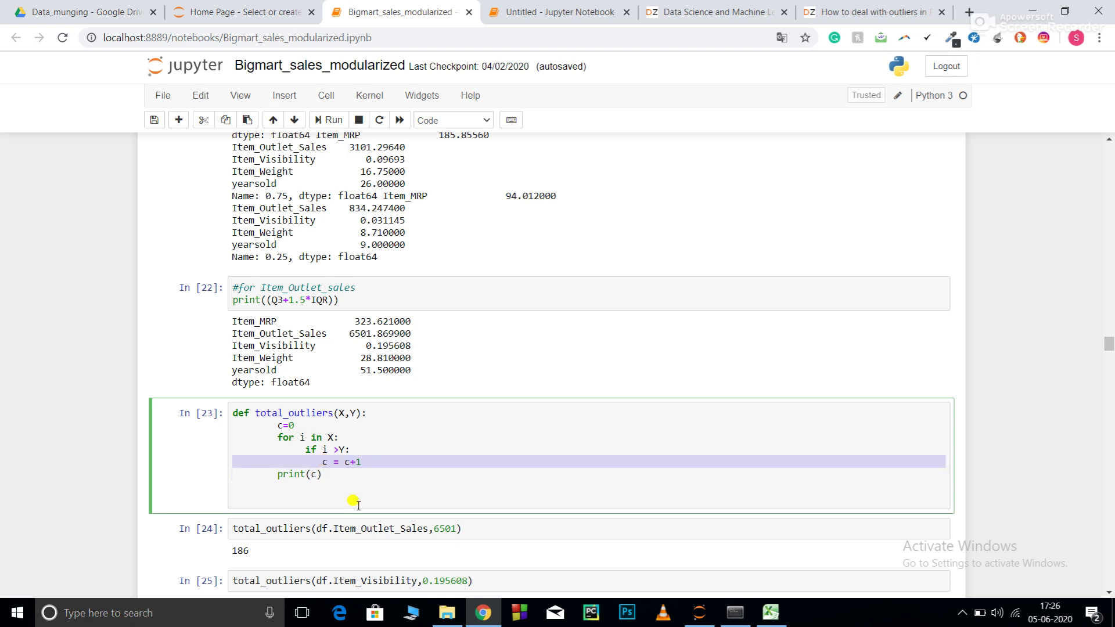
pyautogui.scroll(-2, 354, 501)
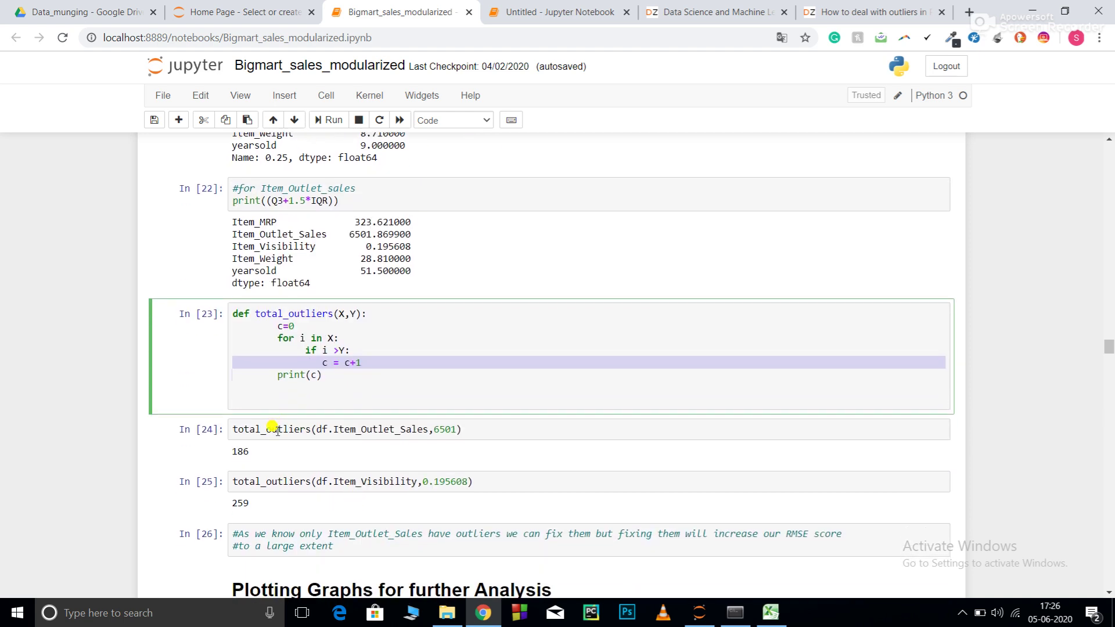
pyautogui.doubleClick(272, 430)
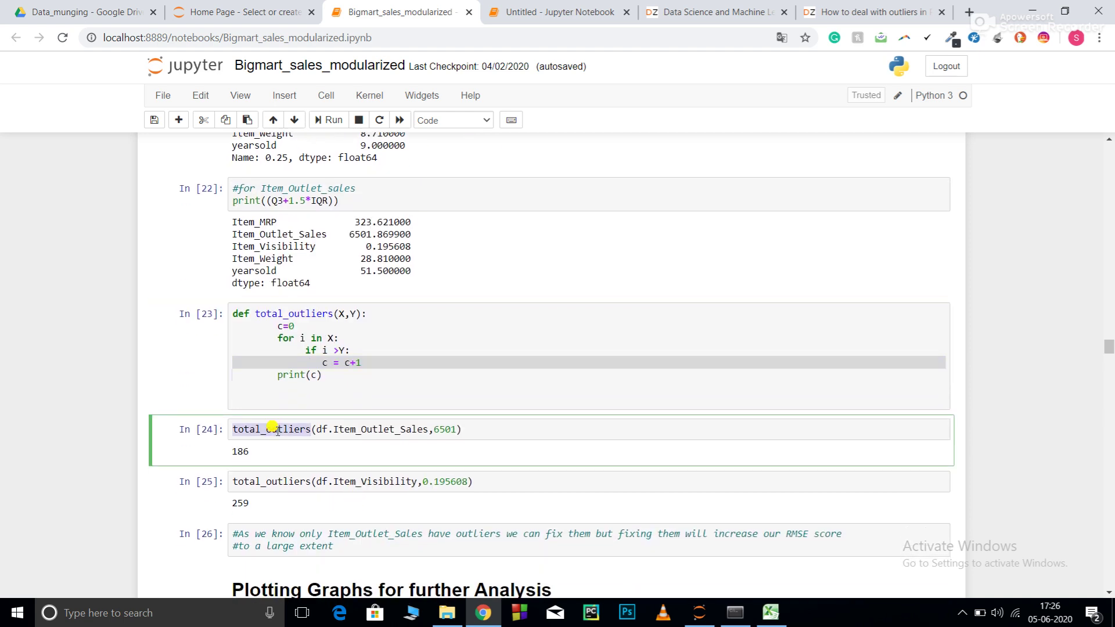
pyautogui.click(318, 427)
pyautogui.doubleClick(357, 427)
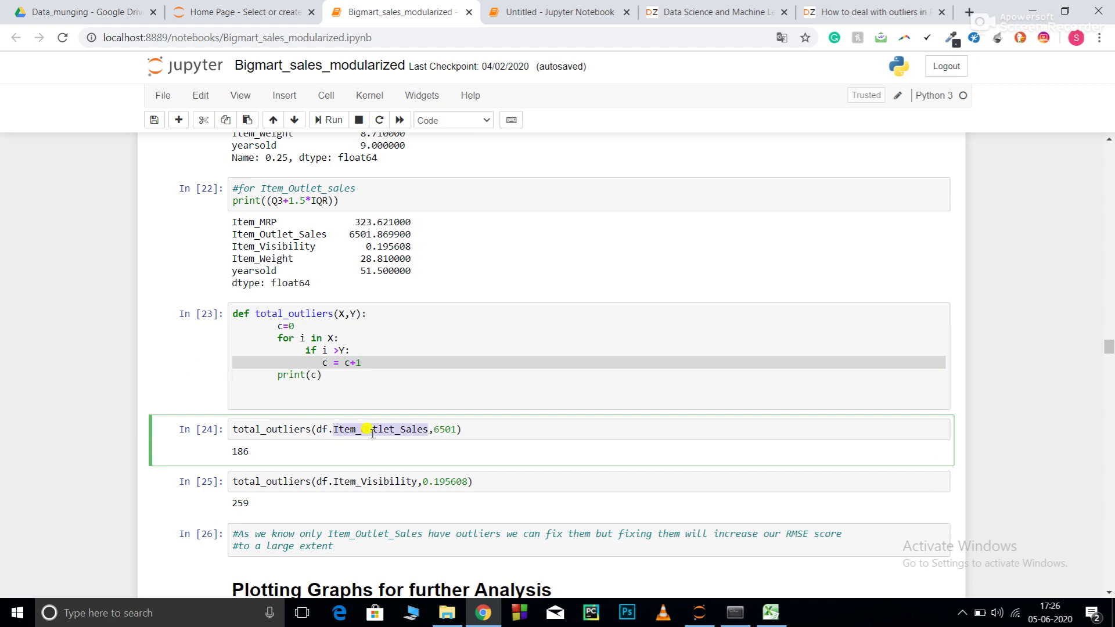
pyautogui.click(444, 430)
pyautogui.doubleClick(444, 430)
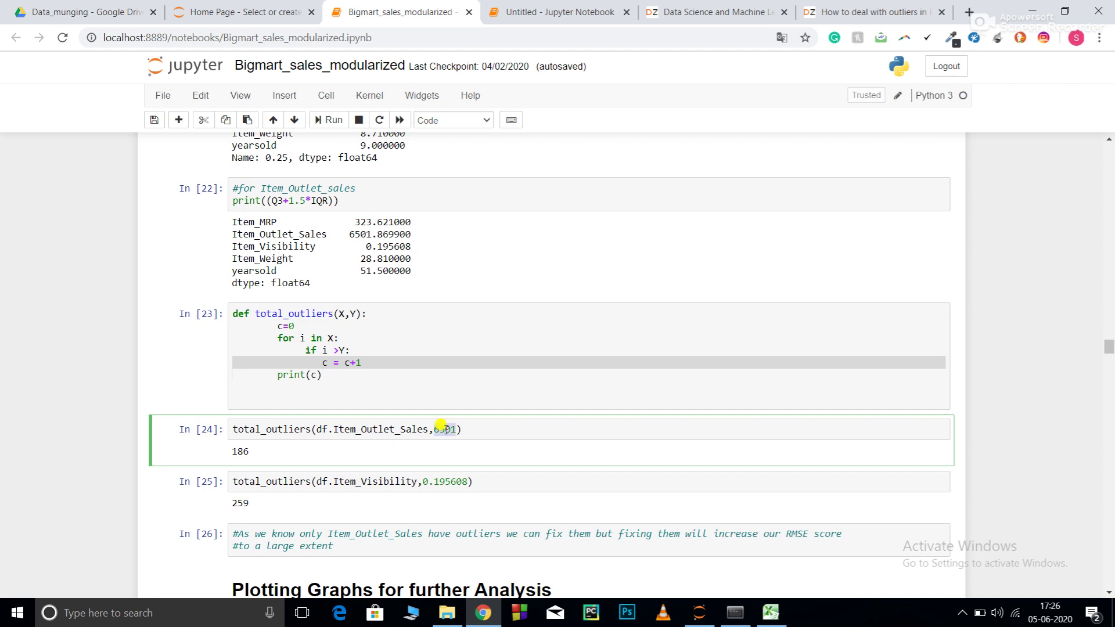
pyautogui.doubleClick(239, 450)
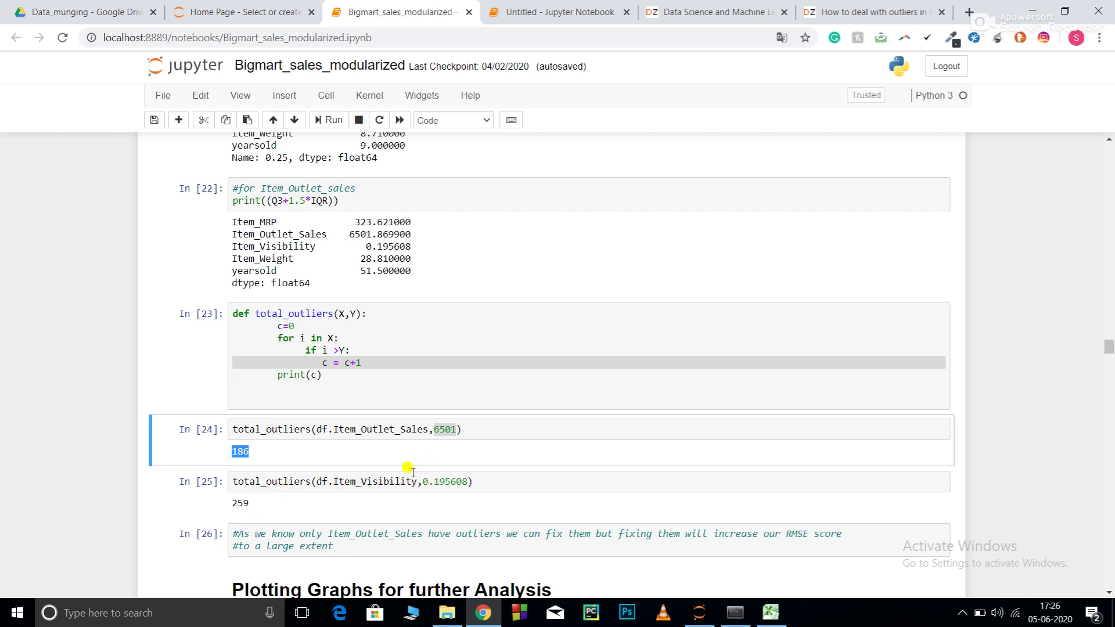
pyautogui.scroll(4, 513, 443)
pyautogui.scroll(4, 513, 350)
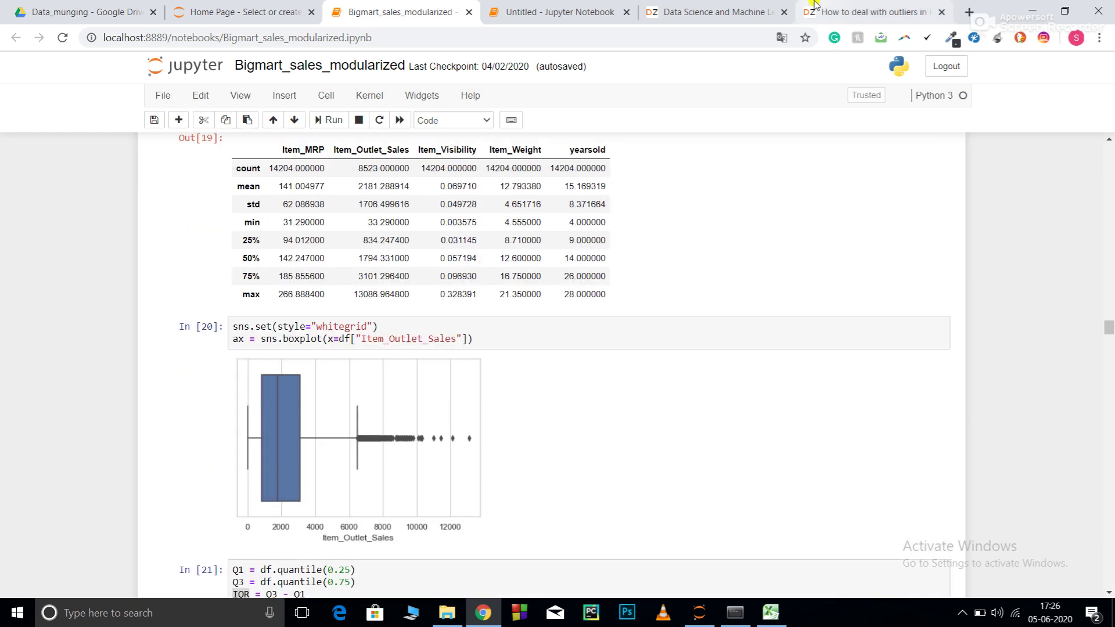
# Review the 'How to deal with outliers' recipe code, then return to the Data Munging recipes listing.
pyautogui.click(893, 11)
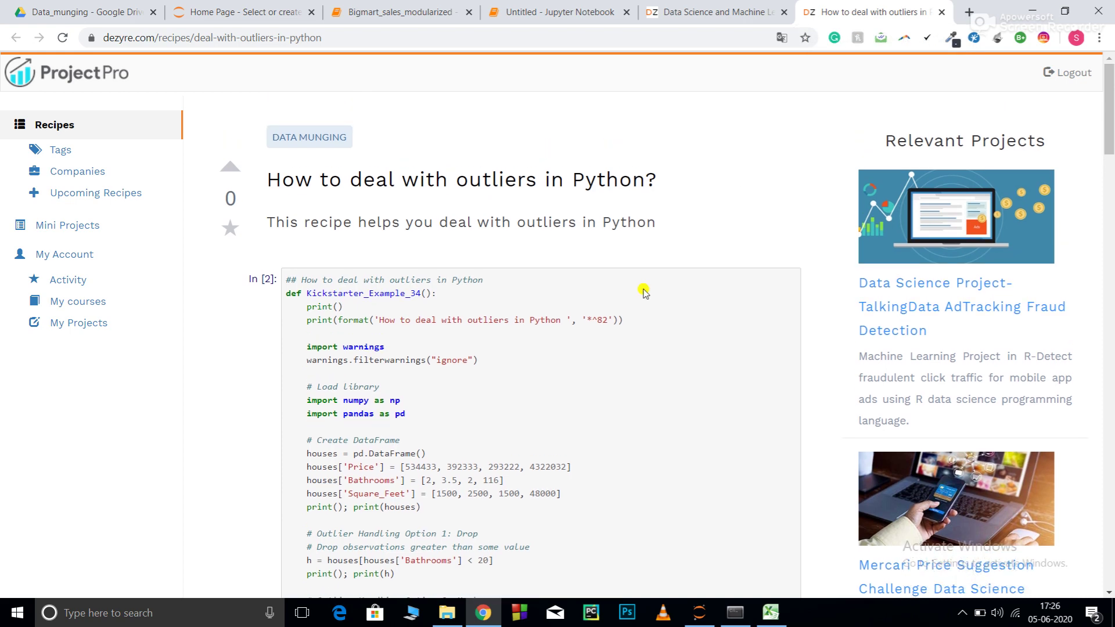
pyautogui.scroll(-3, 897, 297)
pyautogui.scroll(-1, 898, 296)
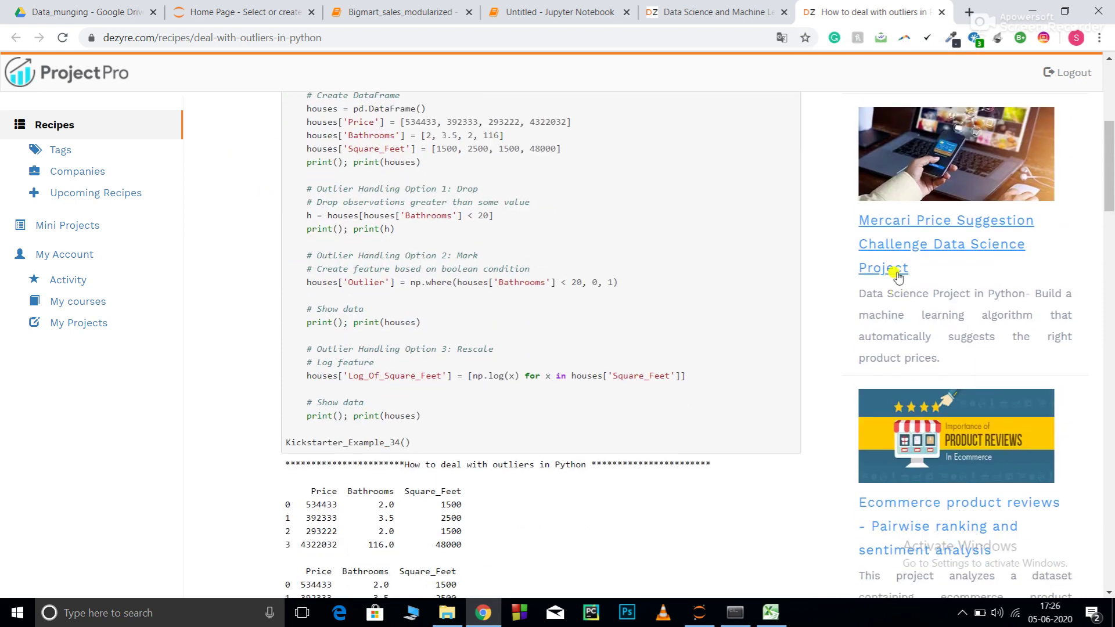
pyautogui.scroll(-2, 910, 409)
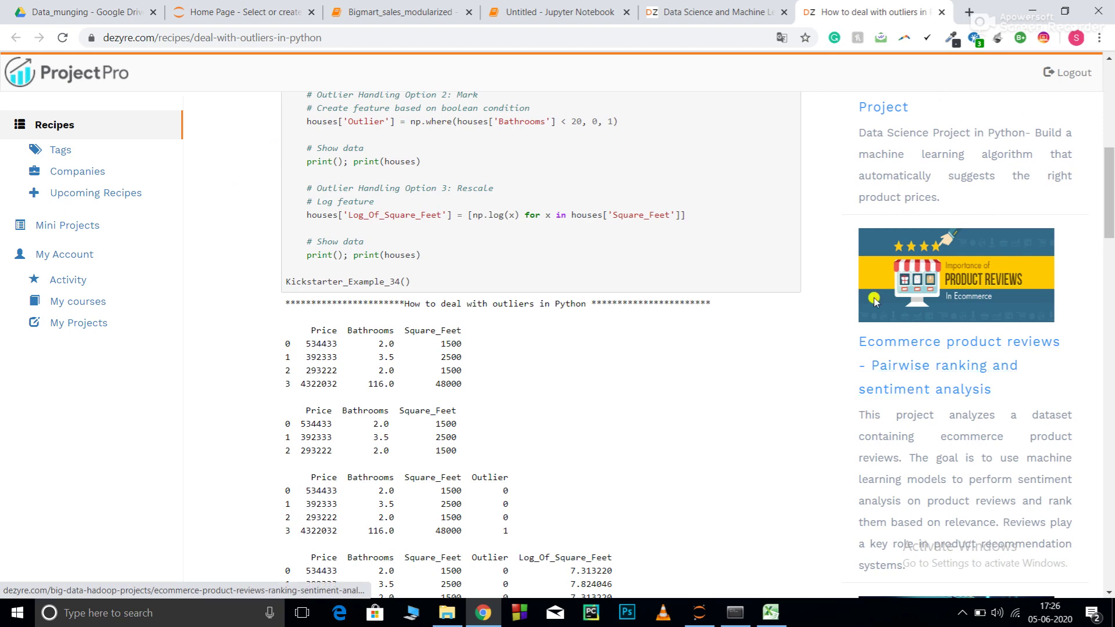
pyautogui.click(698, 13)
pyautogui.scroll(3, 646, 322)
pyautogui.scroll(1, 645, 323)
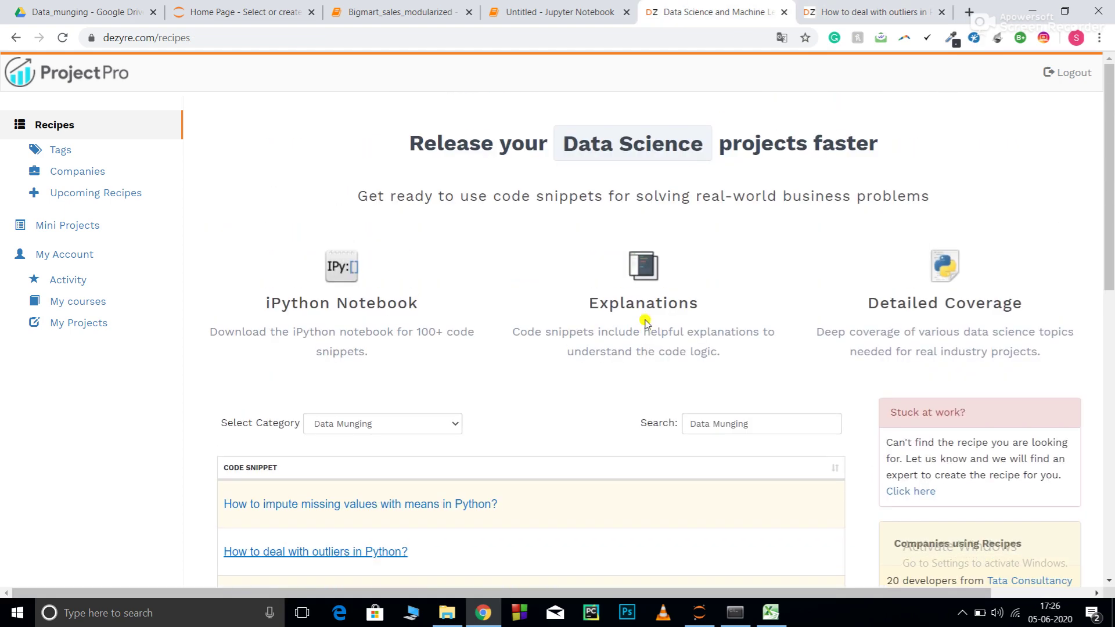
pyautogui.scroll(-4, 646, 322)
pyautogui.scroll(-2, 646, 322)
pyautogui.scroll(4, 646, 323)
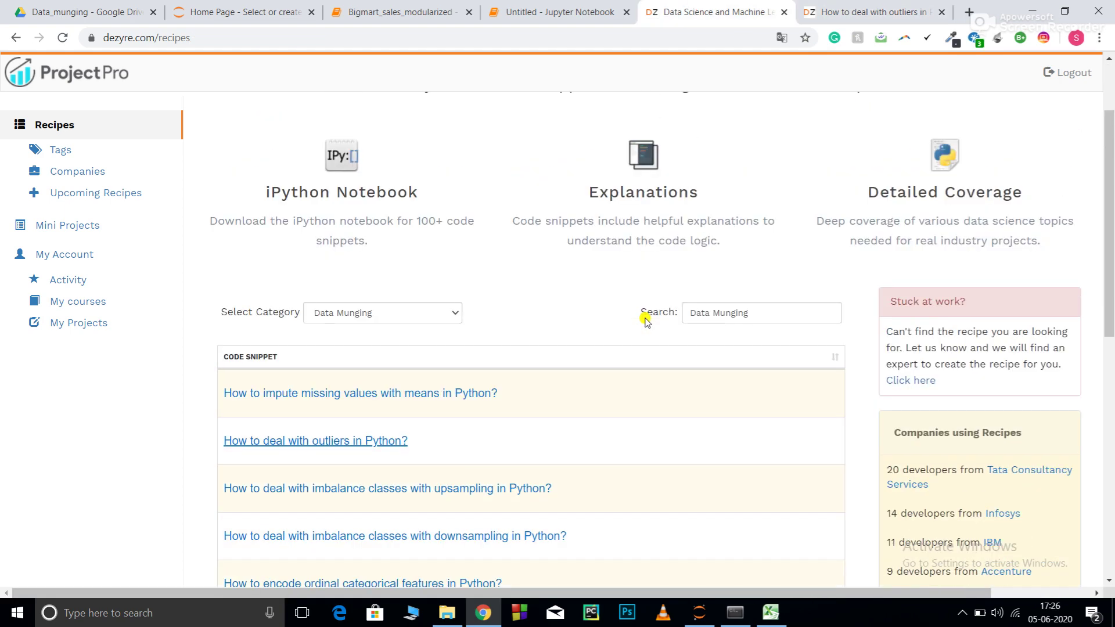
pyautogui.scroll(2, 645, 321)
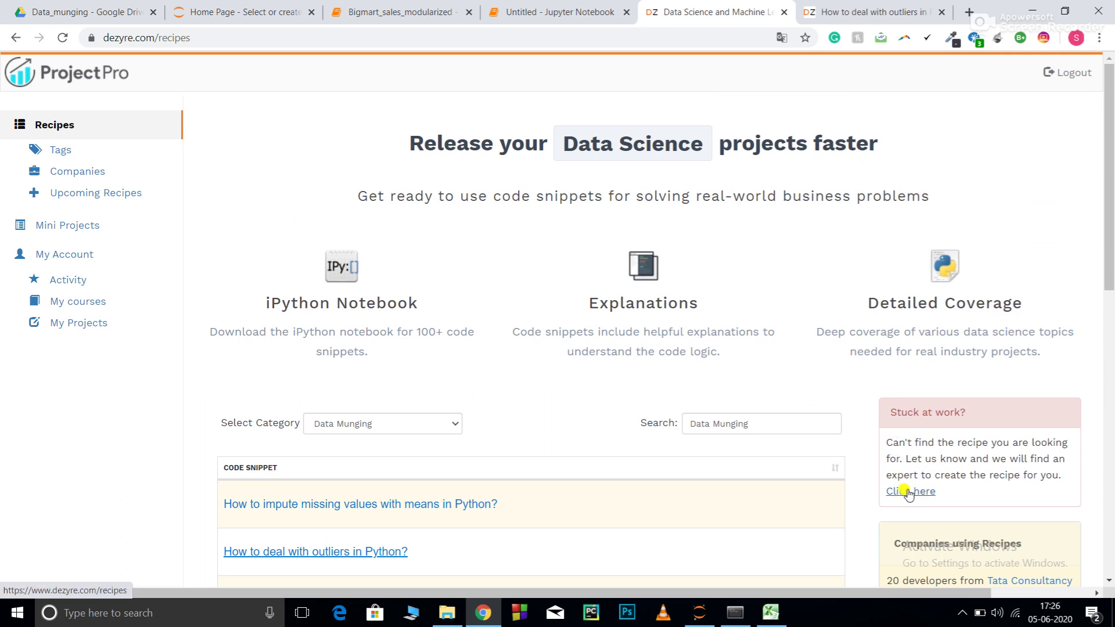